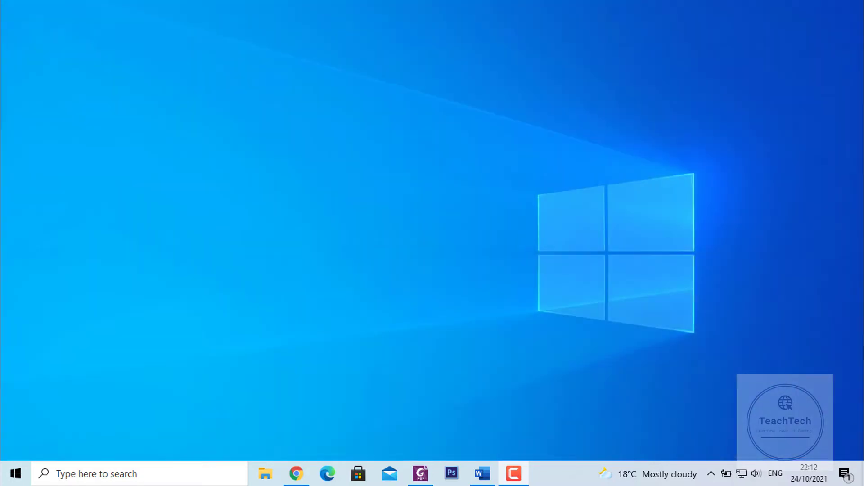
Step: Switch to the harvard referencing document in Word and set its citation style to Harvard - Anglia 2008
click(482, 473)
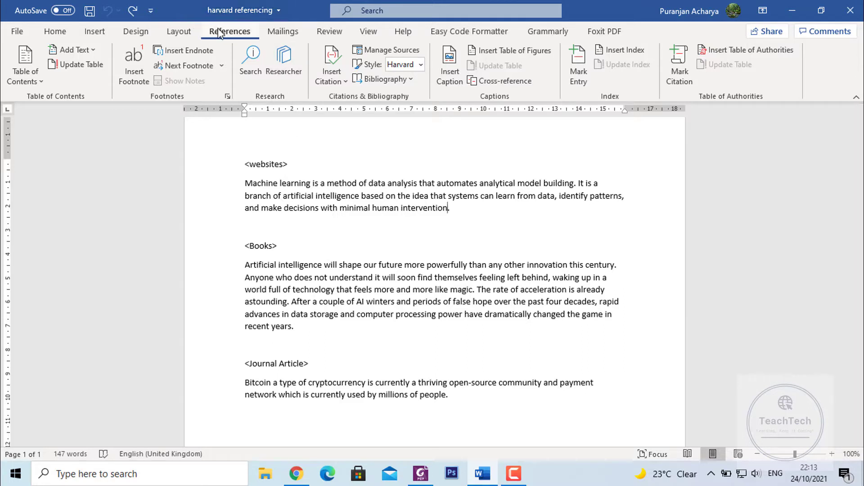
click(421, 65)
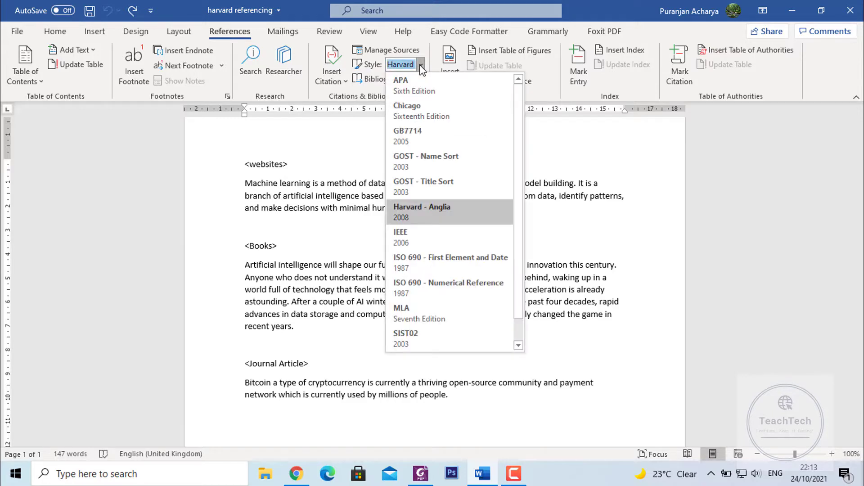
click(418, 217)
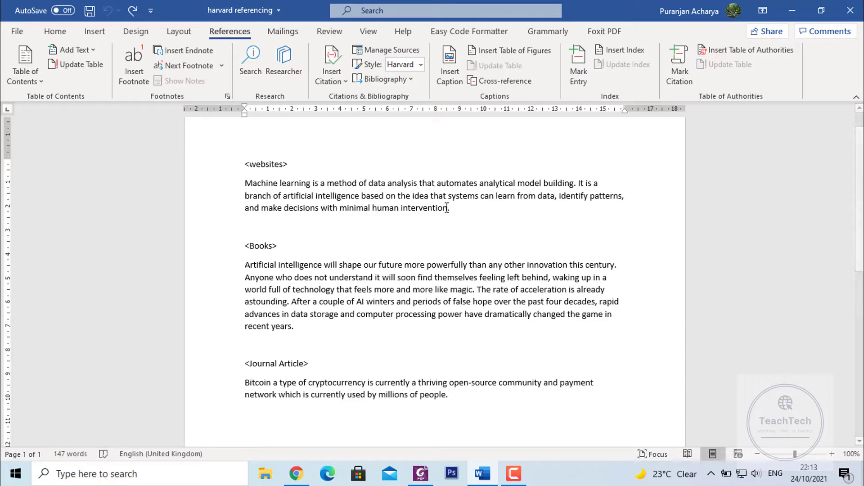
Step: Check the SAS machine learning page in Chrome, then in Word add a new citation source of type Web site for the websites paragraph
click(296, 473)
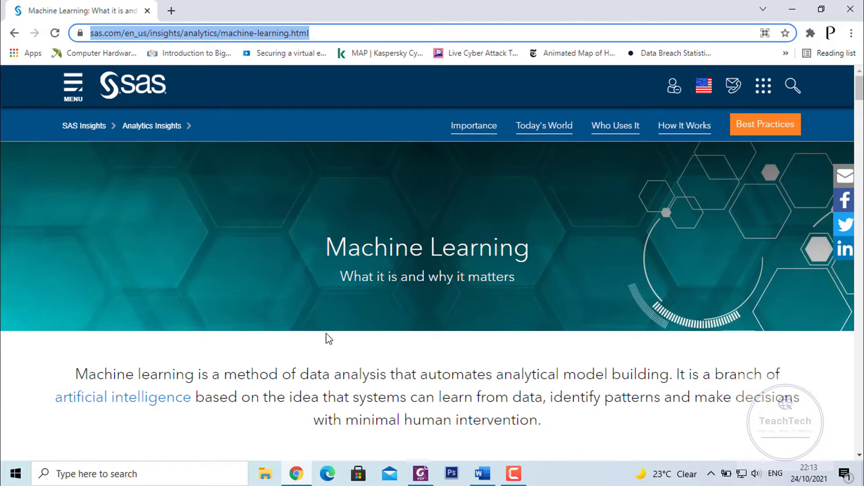
click(486, 476)
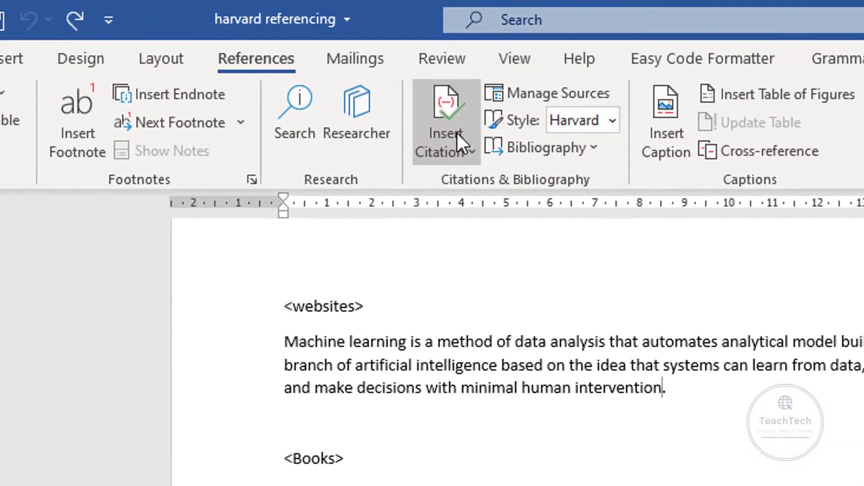
click(338, 70)
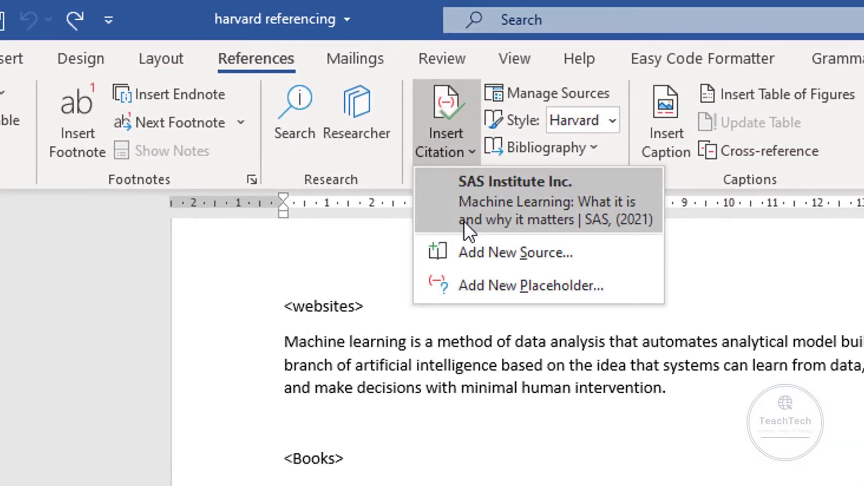
click(471, 252)
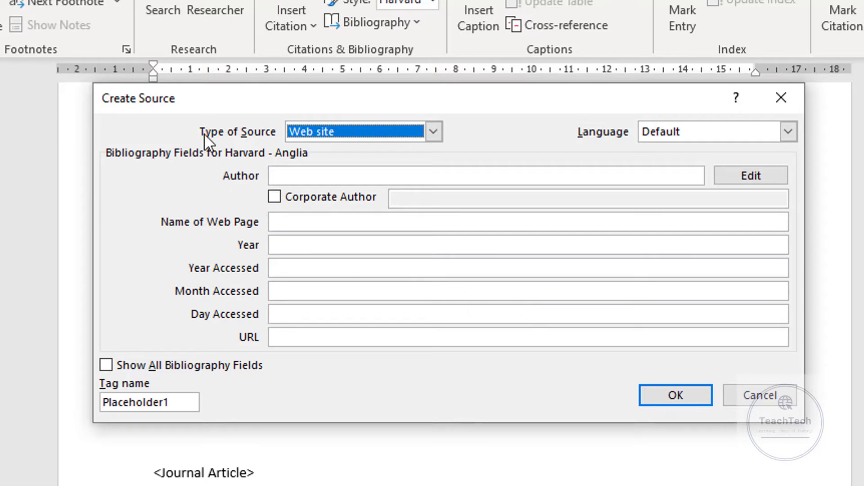
click(434, 131)
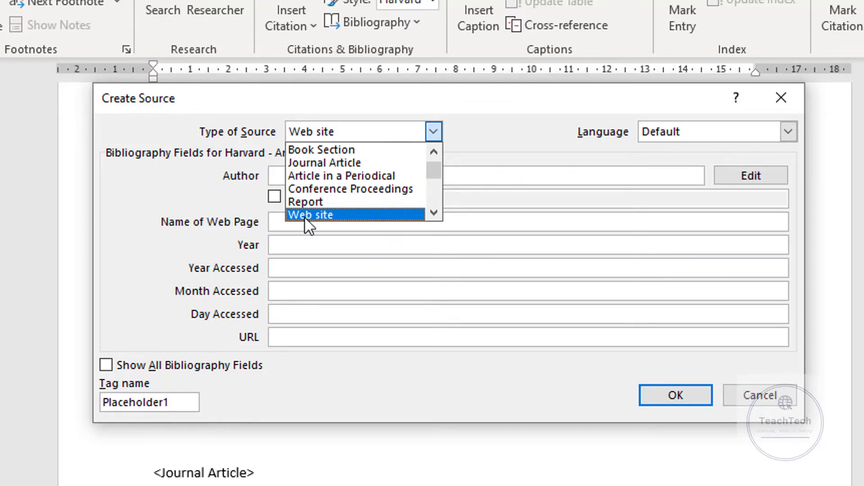
drag(433, 174, 434, 155)
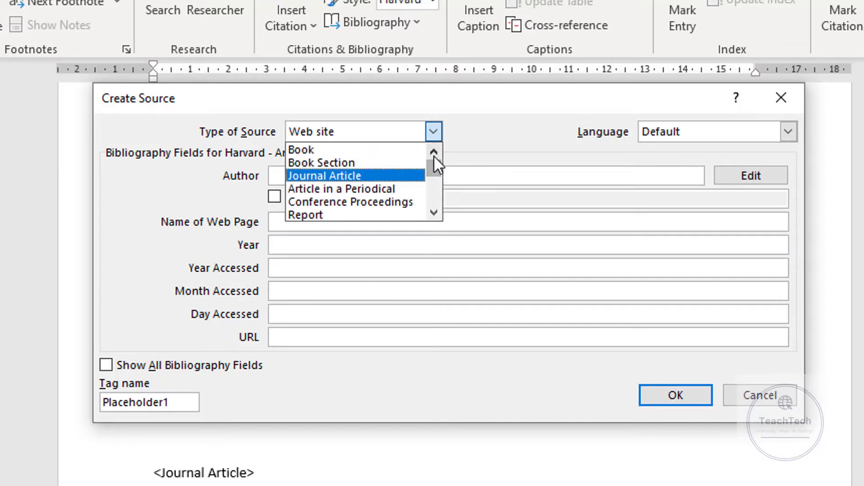
scroll(348, 180, down, 1)
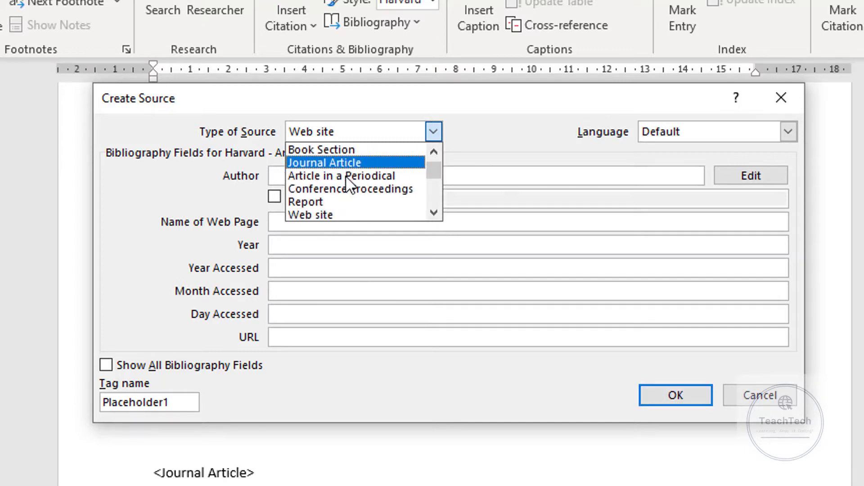
click(321, 215)
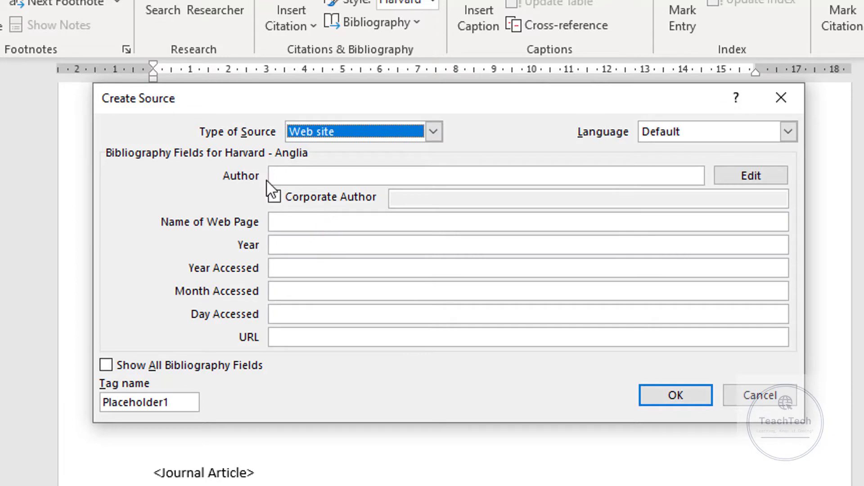
Step: Look through the SAS machine learning page in Chrome, down to the footer, for the author to cite
click(290, 172)
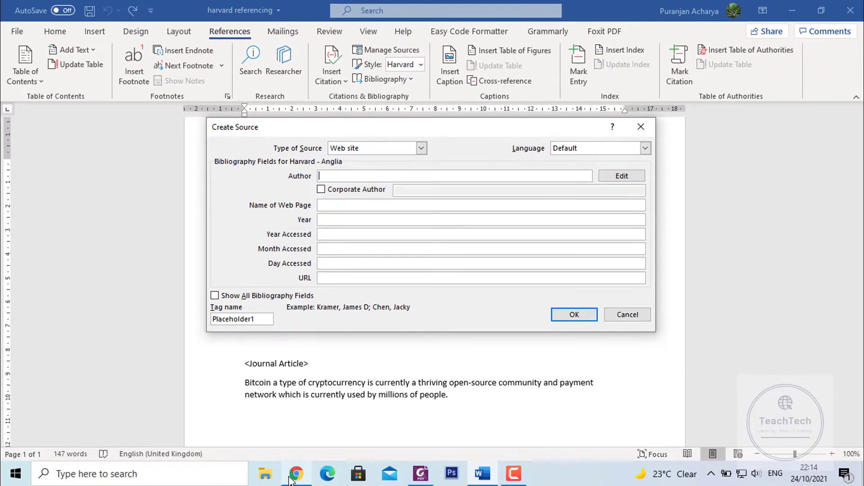
click(295, 475)
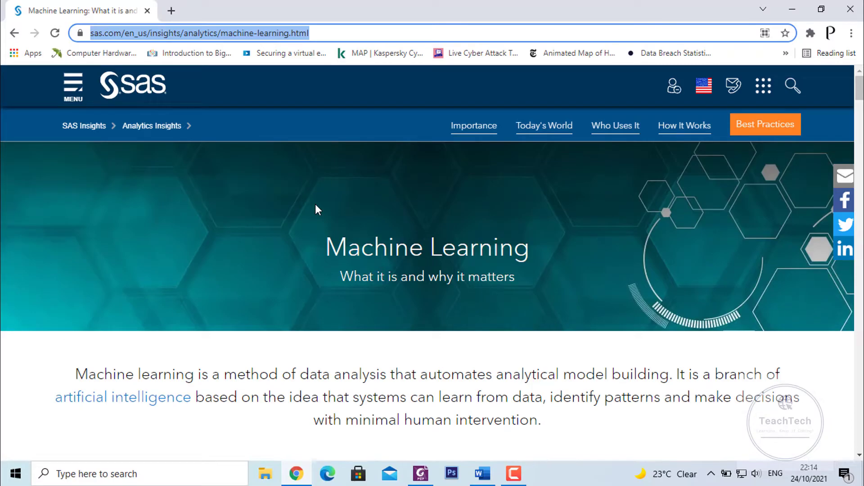
scroll(315, 205, down, 20)
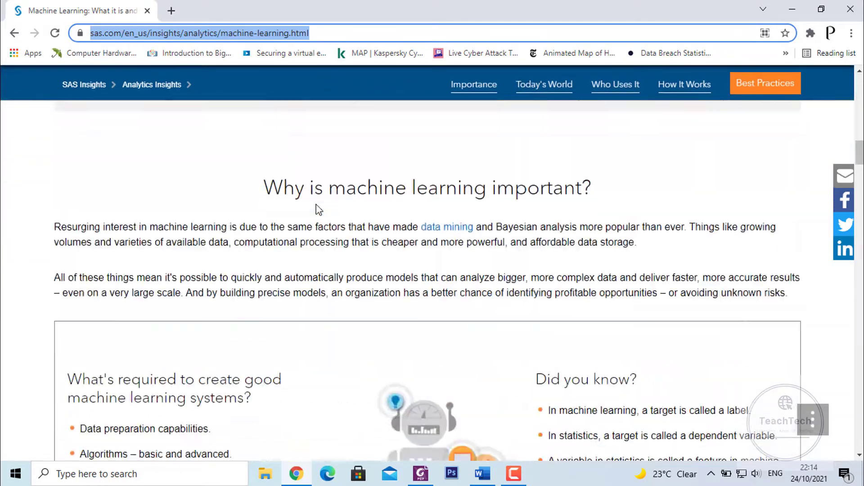
scroll(318, 210, down, 15)
scroll(319, 209, up, 8)
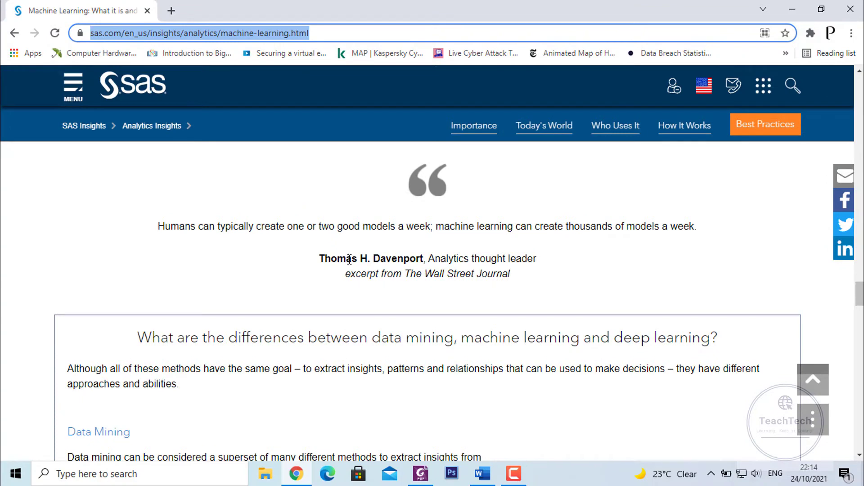
drag(324, 260, 512, 274)
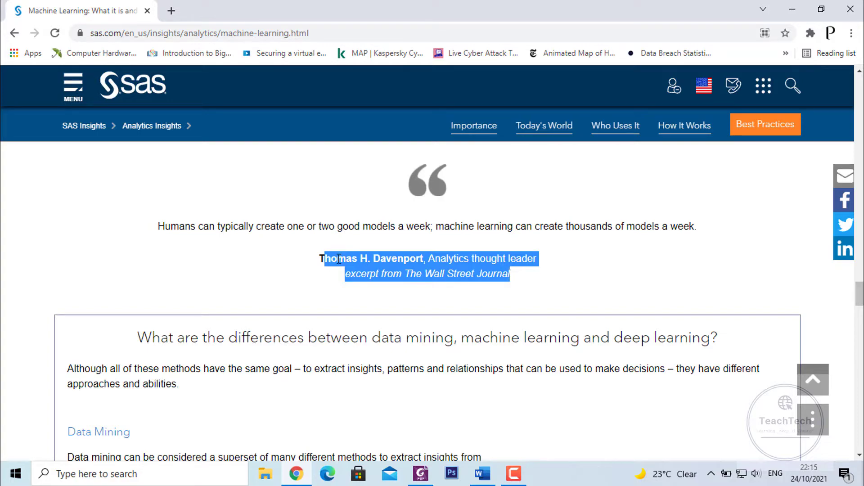
triple_click(360, 223)
scroll(360, 223, down, 15)
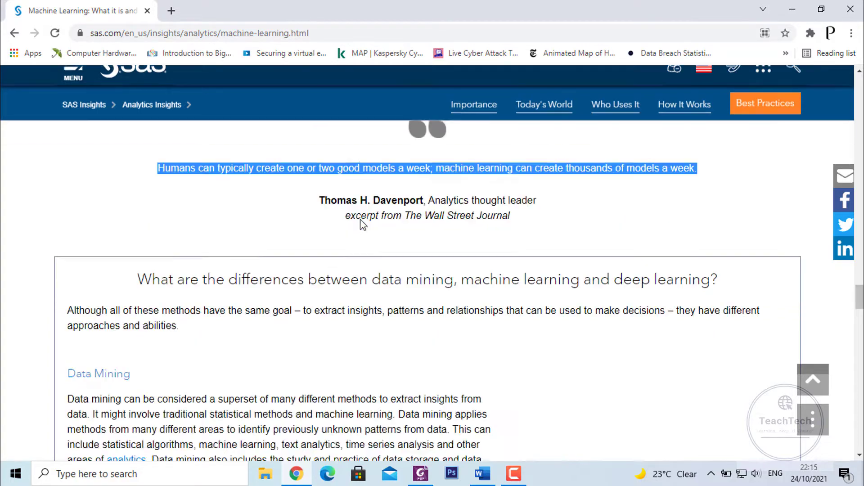
scroll(363, 224, down, 14)
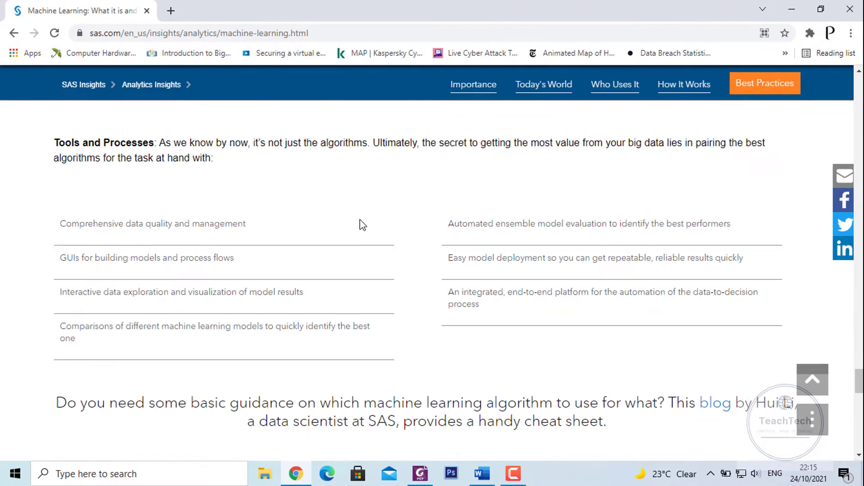
scroll(362, 225, down, 15)
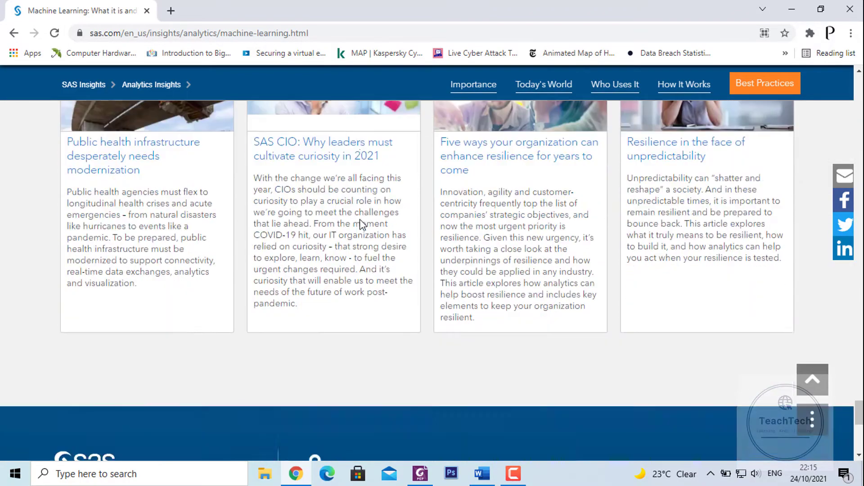
scroll(361, 220, down, 2)
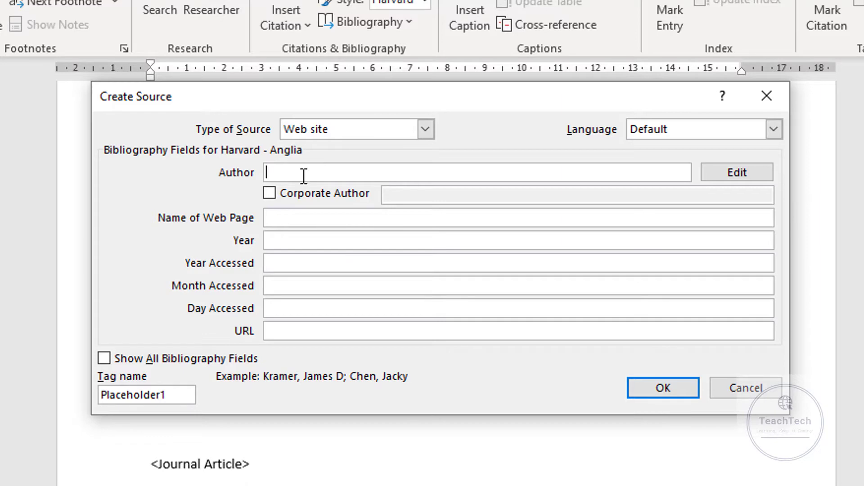
Step: Mark the source in Word as having a corporate author and enter SAS Institute Inc. as its name
click(270, 192)
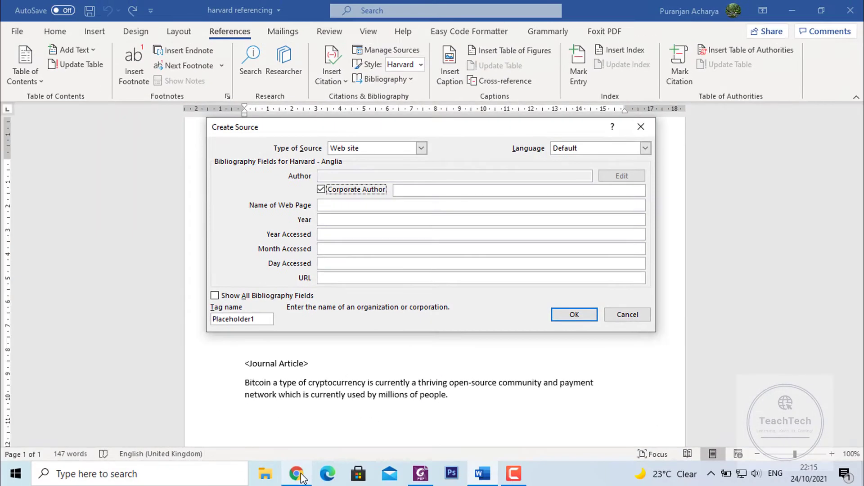
click(295, 473)
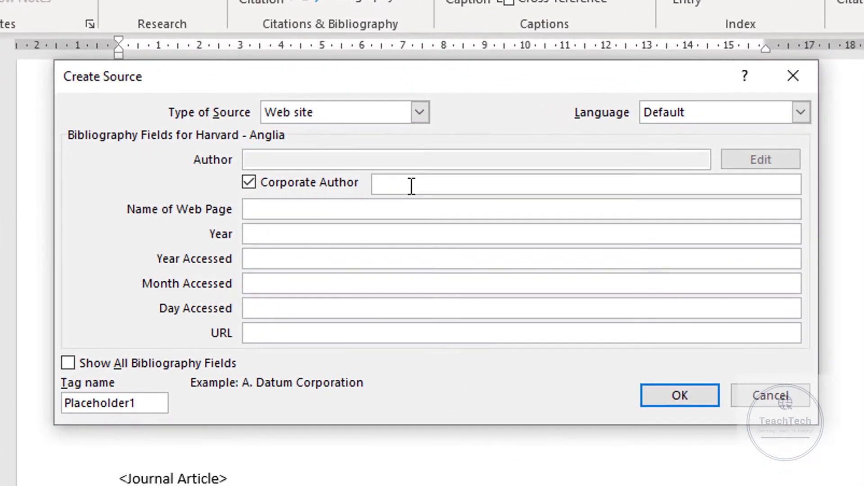
text(SAS Institute)
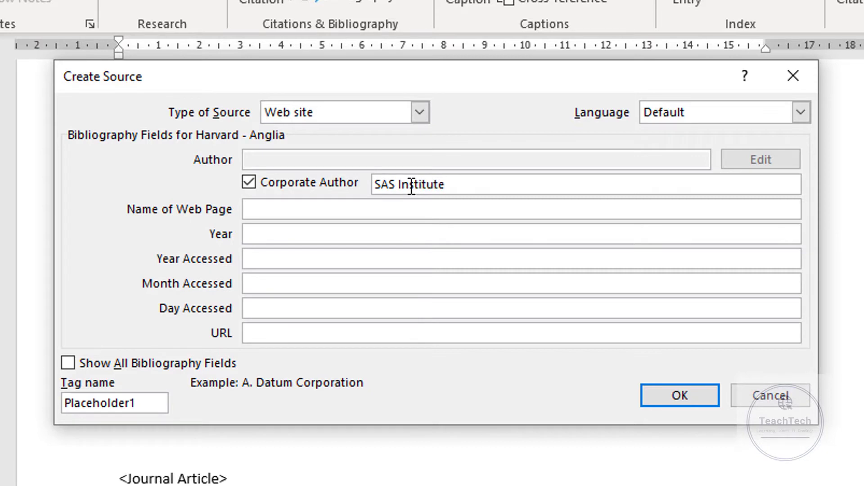
text(Inc.)
Step: Bookmark the SAS machine learning page in Chrome and copy the full page title from the bookmark name
click(275, 203)
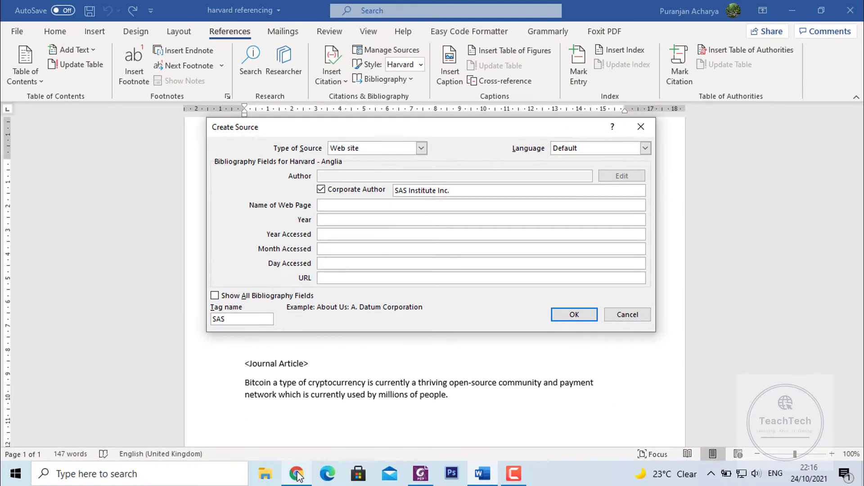
click(297, 473)
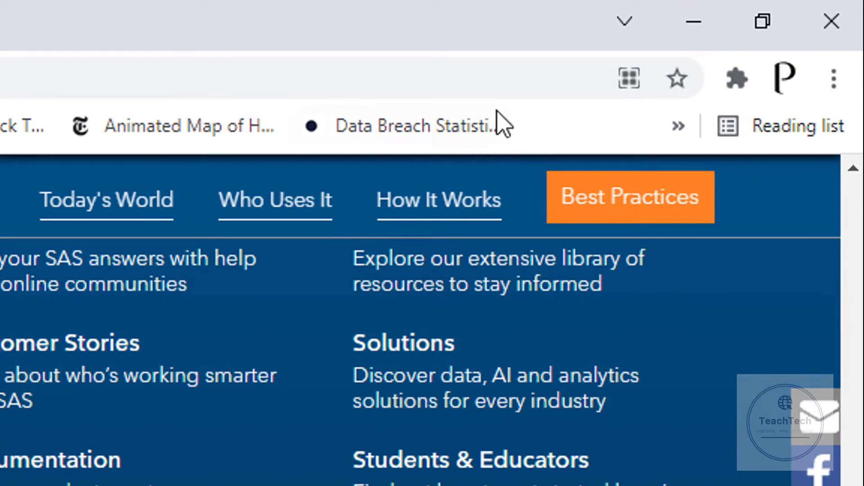
click(677, 79)
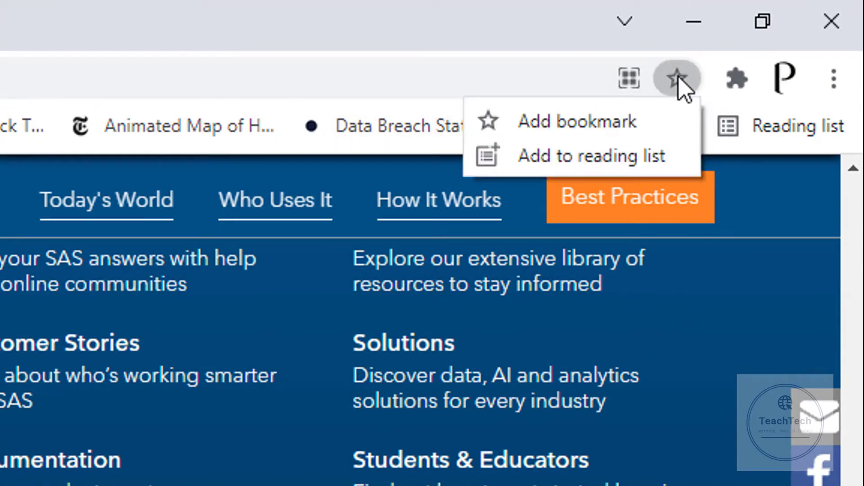
click(592, 122)
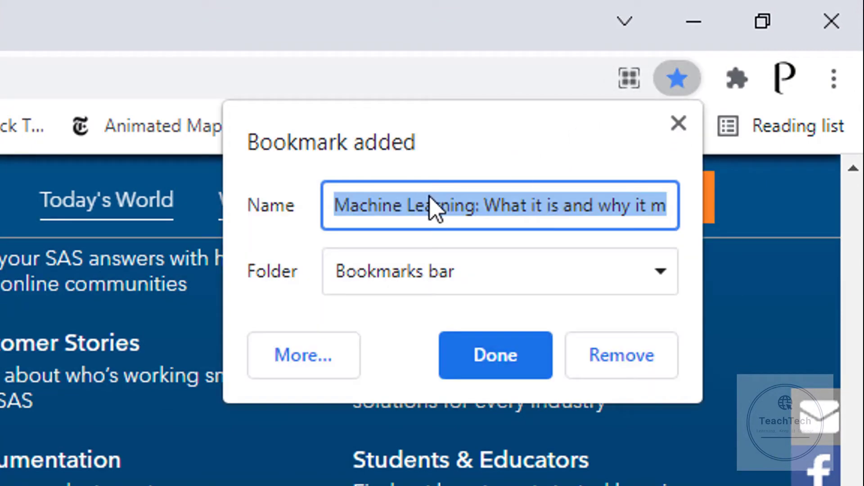
right_click(474, 211)
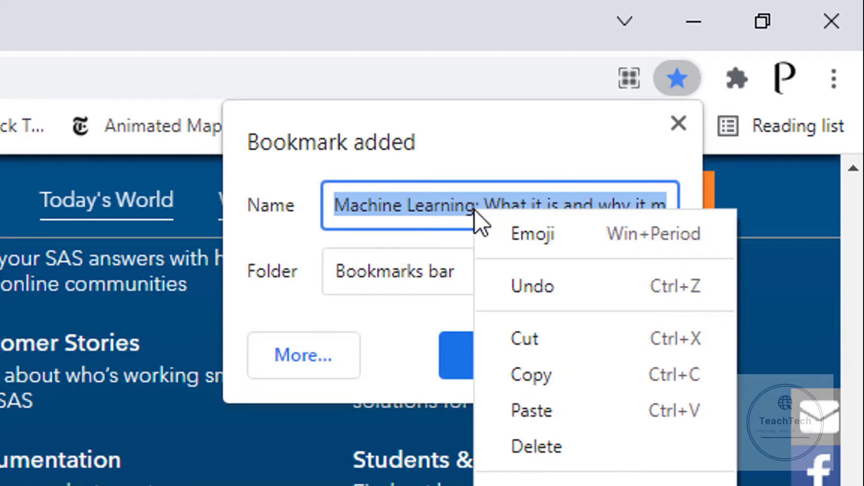
click(522, 372)
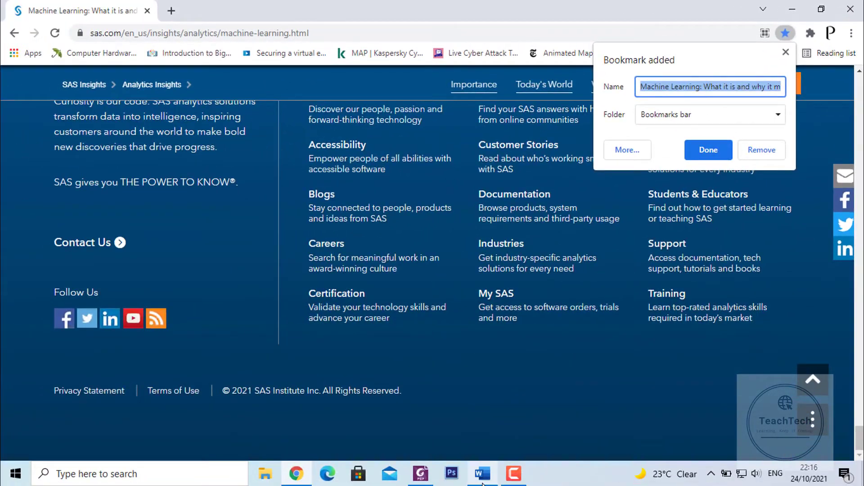
Step: Paste the copied title "Machine Learning: What it is and why it matters | SAS" as the source's web page name in Word
click(482, 474)
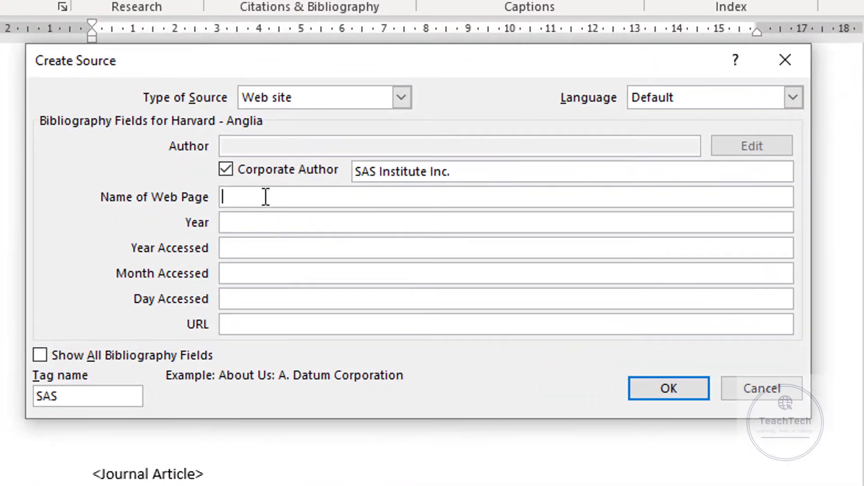
right_click(309, 198)
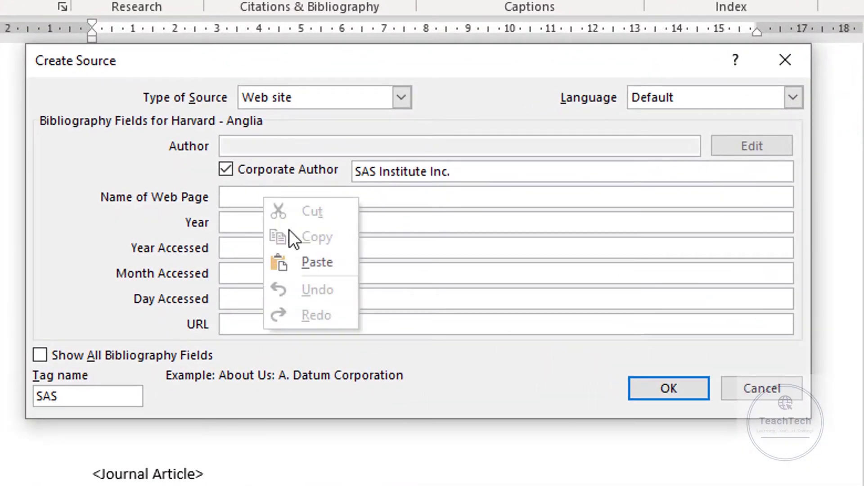
click(302, 256)
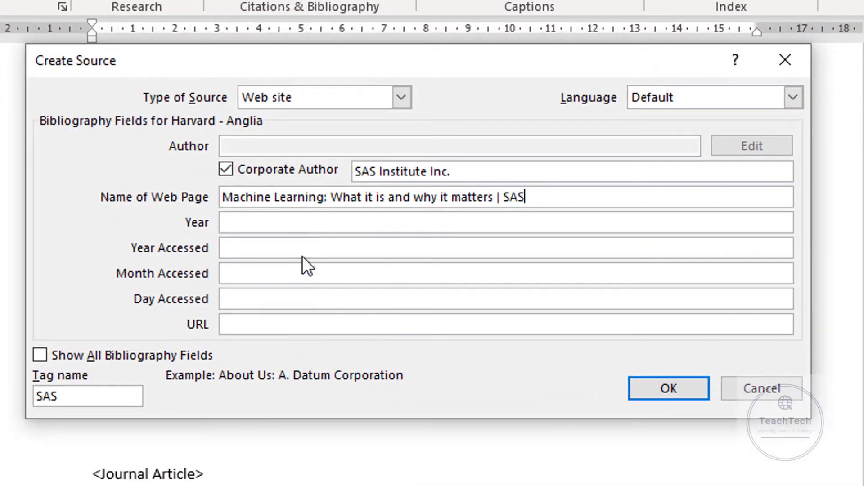
Step: Look through the SAS machine learning page in Chrome, from the footer back up to its heading, for the publication year
click(266, 223)
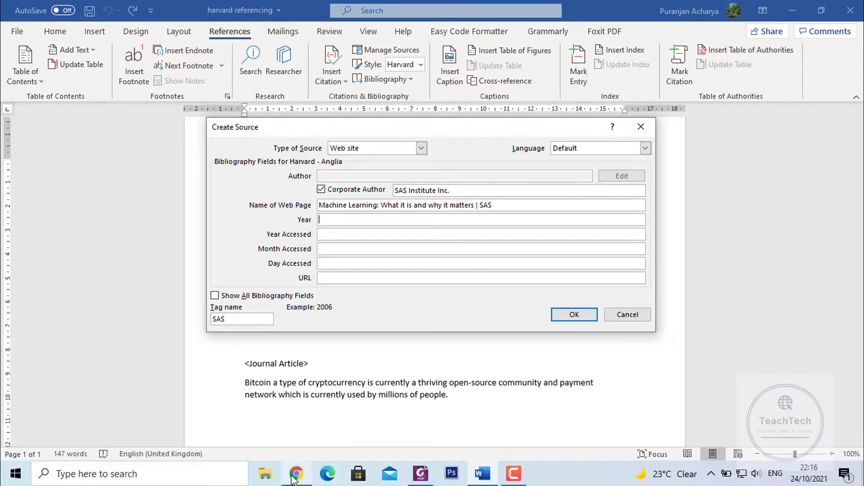
click(295, 474)
scroll(345, 320, up, 15)
scroll(344, 320, up, 20)
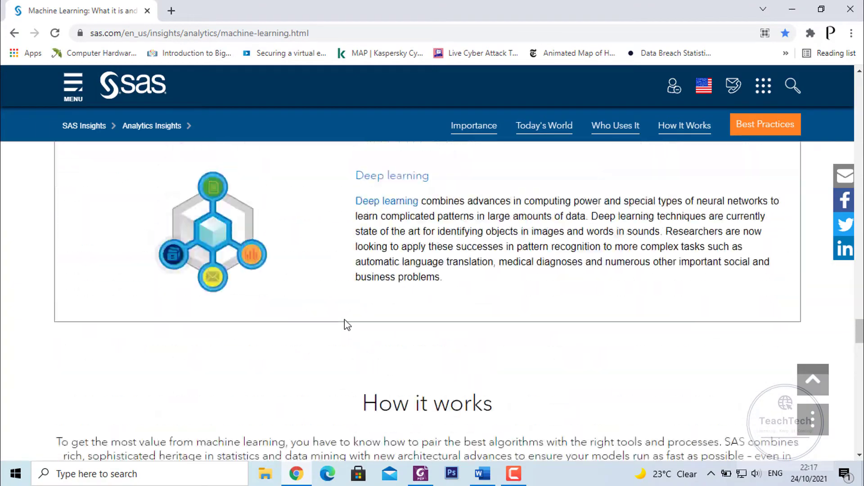
scroll(347, 324, up, 20)
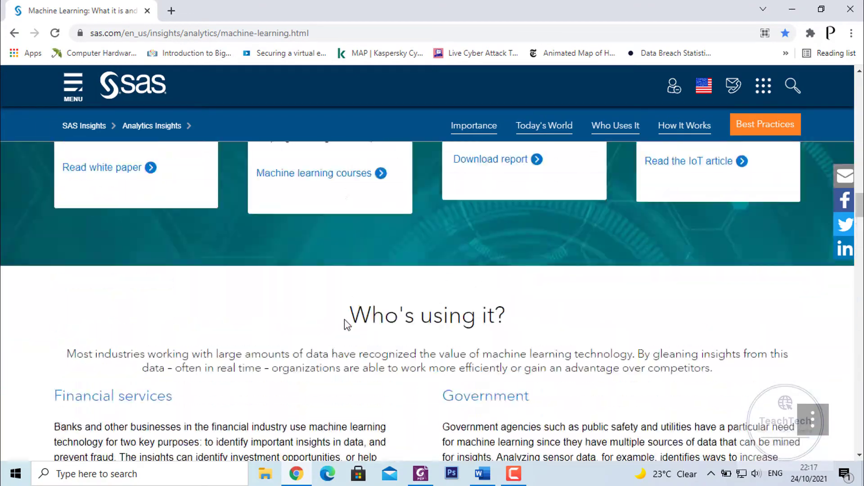
scroll(346, 324, up, 8)
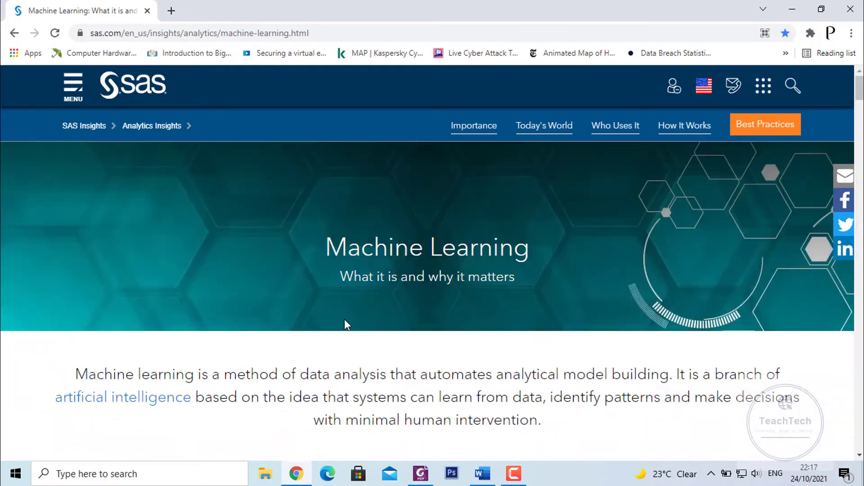
Step: Switch back to Word and set the website source's year to 2021
click(482, 474)
click(360, 221)
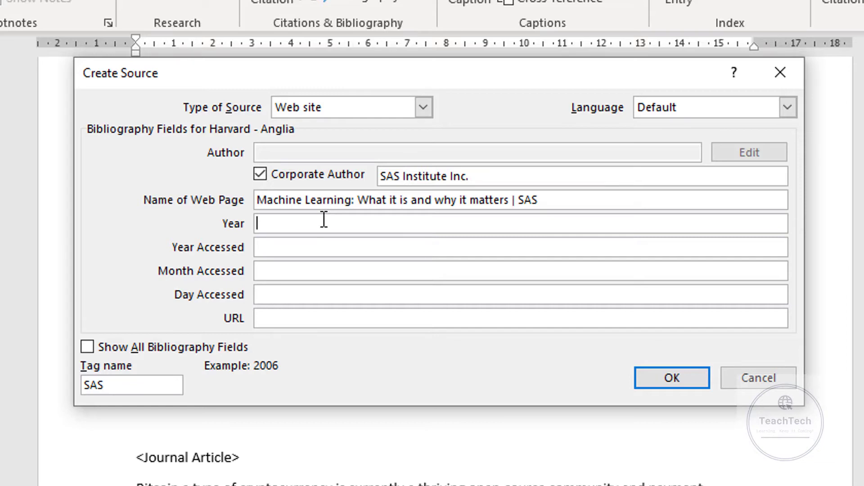
text(2021)
Step: Set the website source's access date to year 2021, month October and day 24
click(284, 248)
text(20)
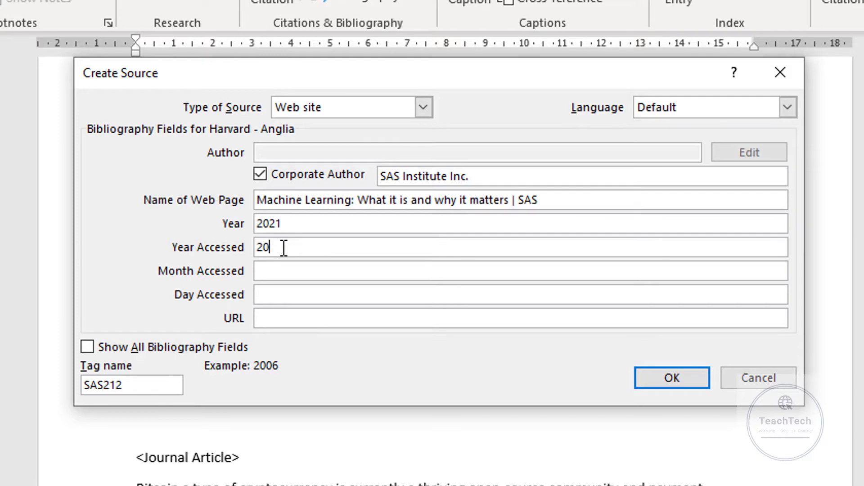
text(21)
click(291, 268)
text(October)
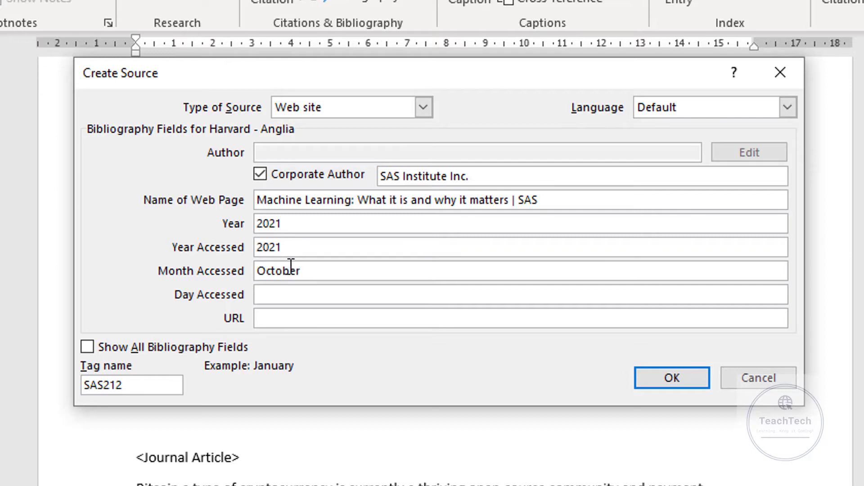
click(296, 298)
text(24)
Step: Copy the SAS machine learning page's address from Chrome into the source's URL in Word and insert the citation
click(309, 318)
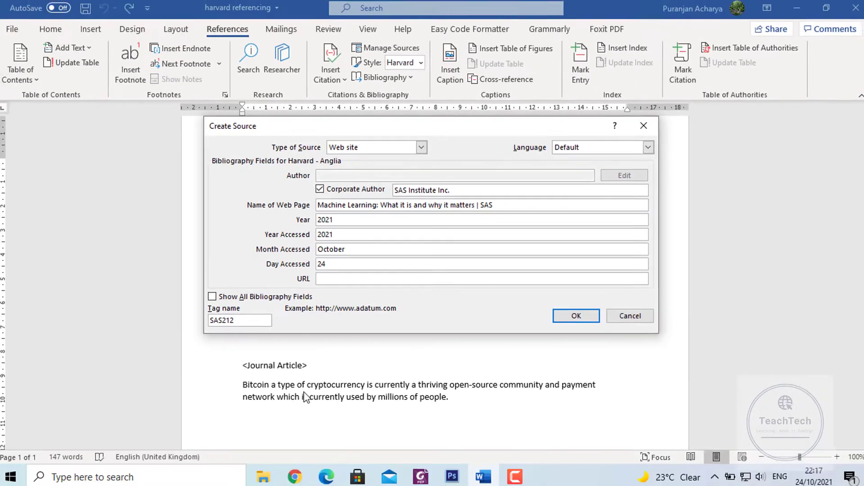
click(295, 476)
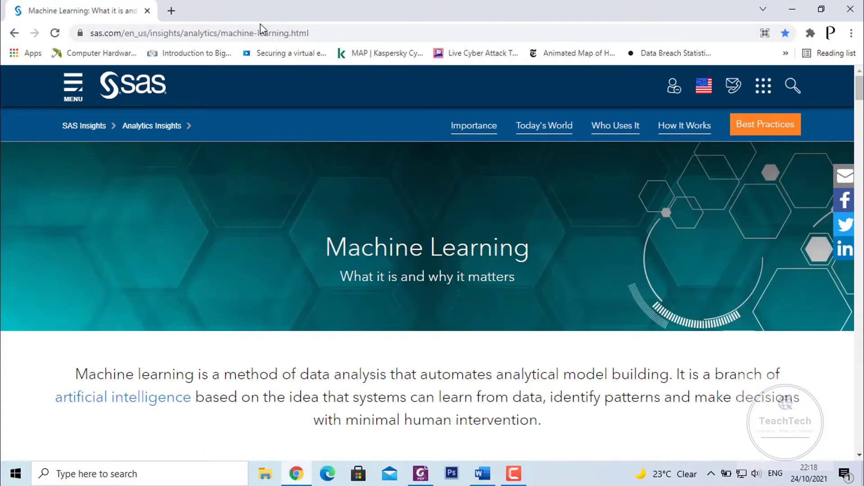
click(255, 34)
right_click(255, 34)
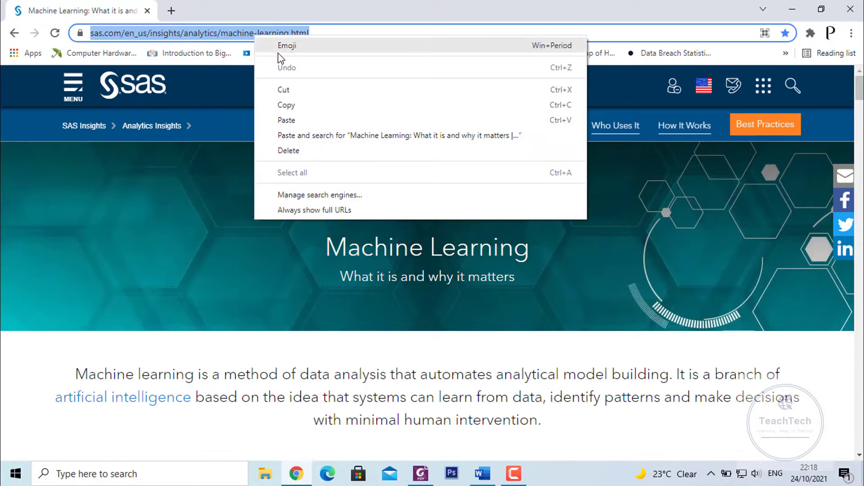
click(290, 105)
click(482, 474)
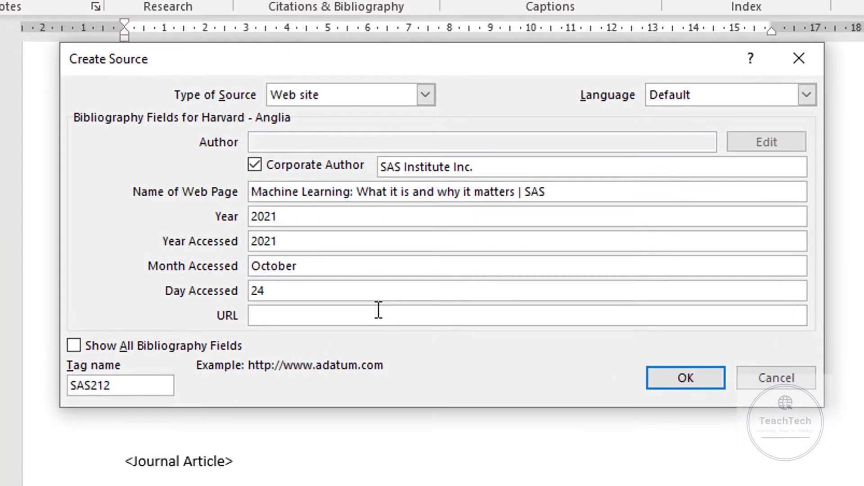
right_click(379, 310)
click(431, 371)
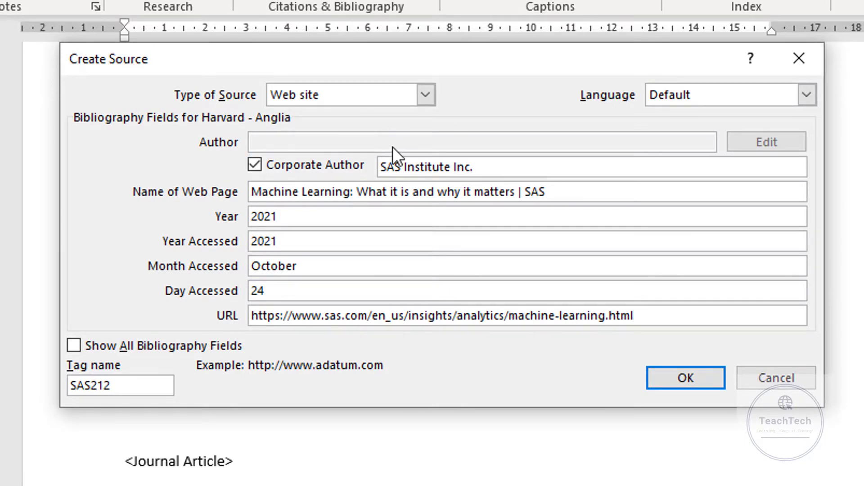
click(688, 382)
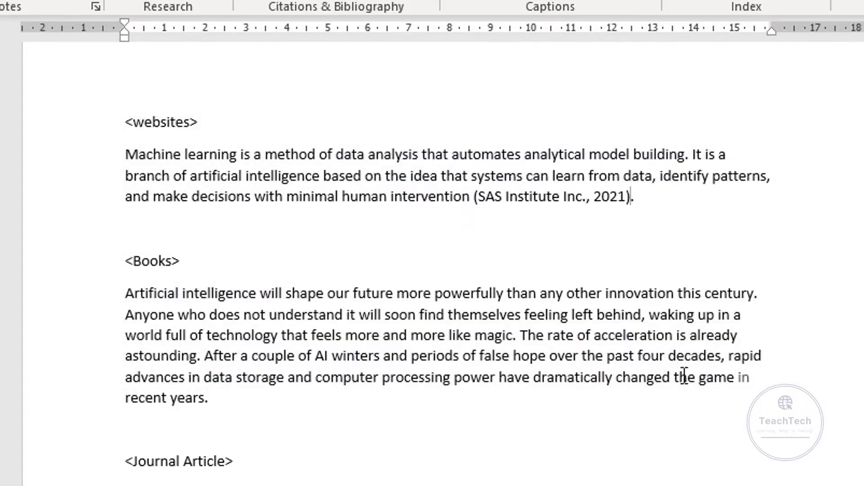
Step: Inspect the SAS citation and the Books paragraph, and view the matching passage in the Machine Learning for Humans PDF in Foxit PhantomPDF
click(615, 197)
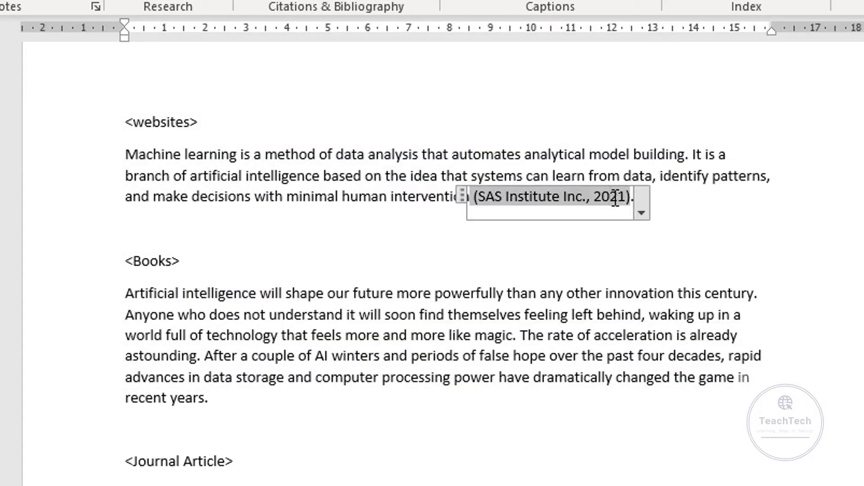
click(278, 335)
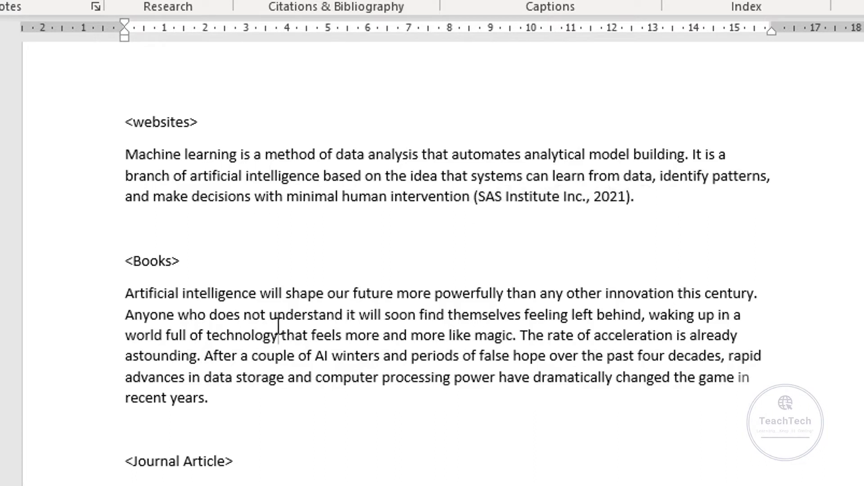
drag(128, 260, 170, 254)
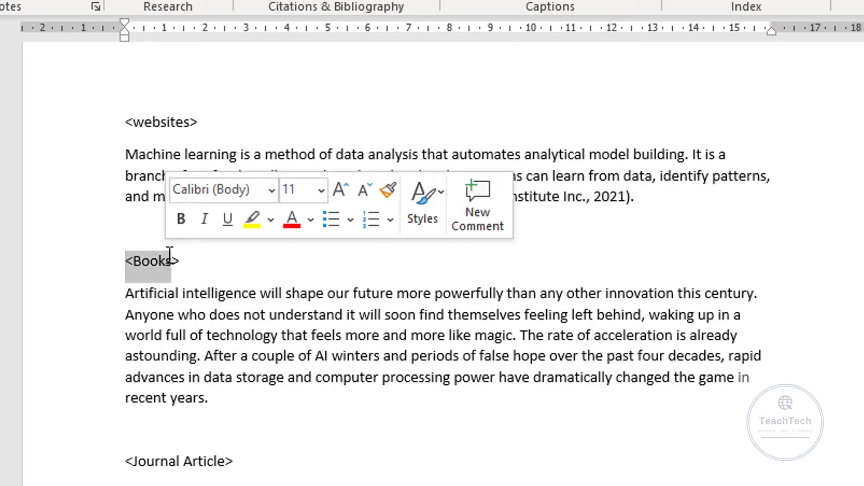
click(223, 356)
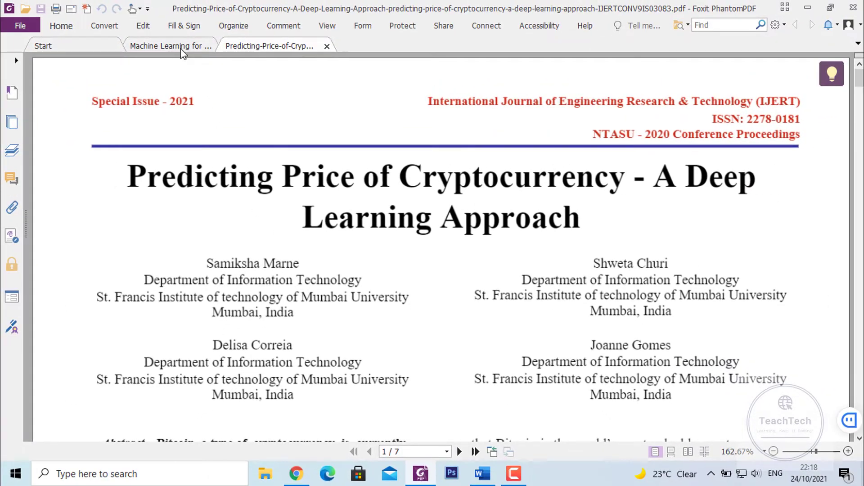
click(181, 46)
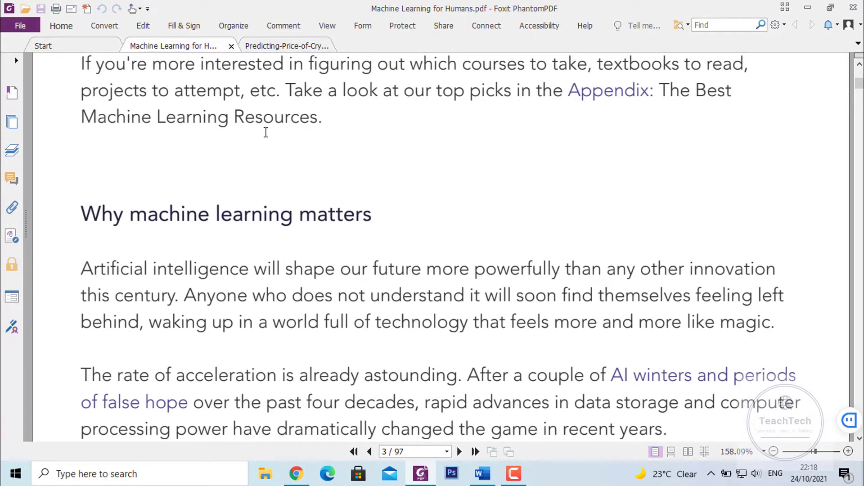
scroll(221, 180, down, 3)
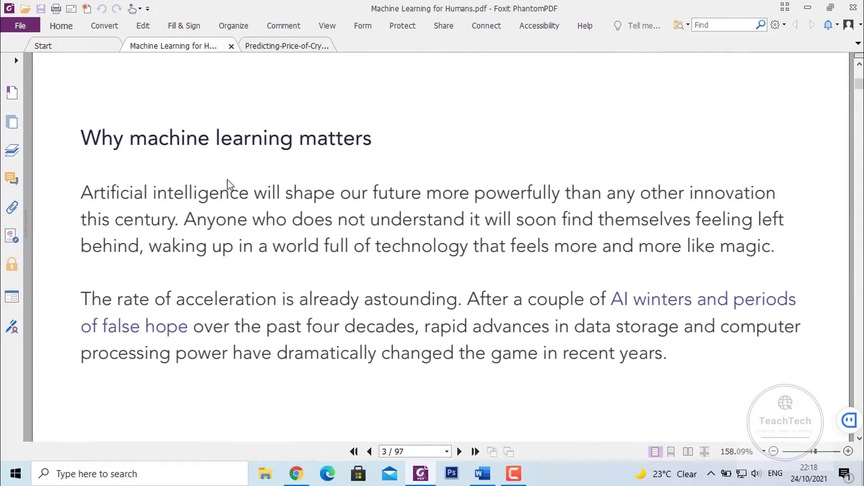
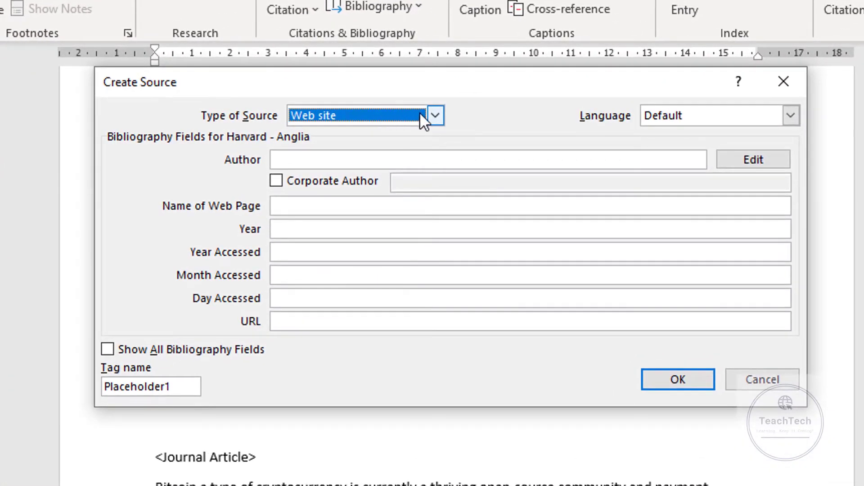
Step: Set the new source's type to Book in Word
click(436, 116)
scroll(371, 144, up, 1)
click(372, 132)
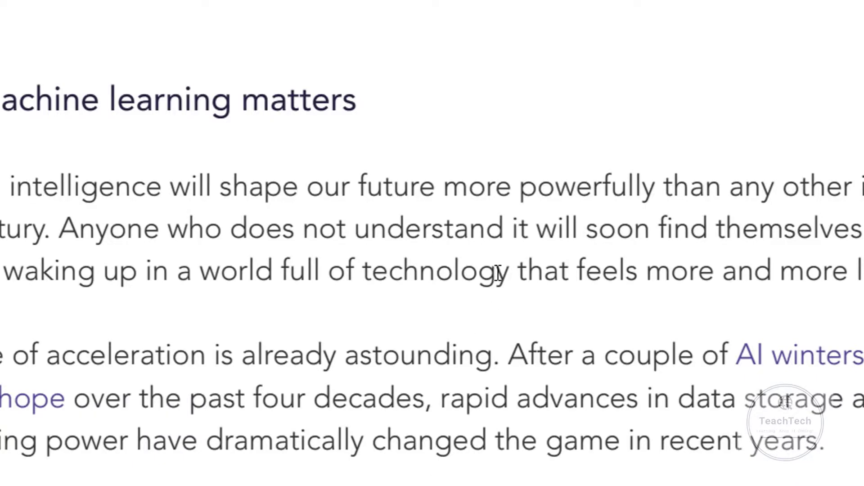
Step: Check the cover of the Machine Learning for Humans PDF and enter both authors' full names in the book source in Word
scroll(498, 273, up, 10)
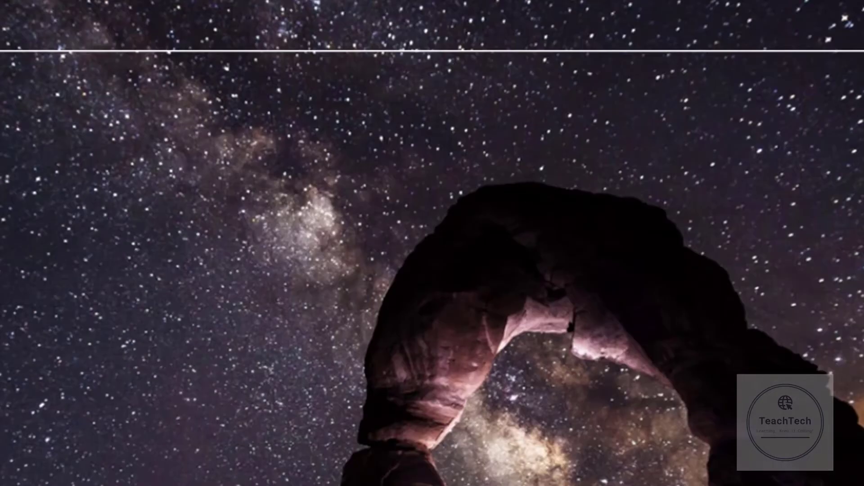
scroll(498, 279, down, 15)
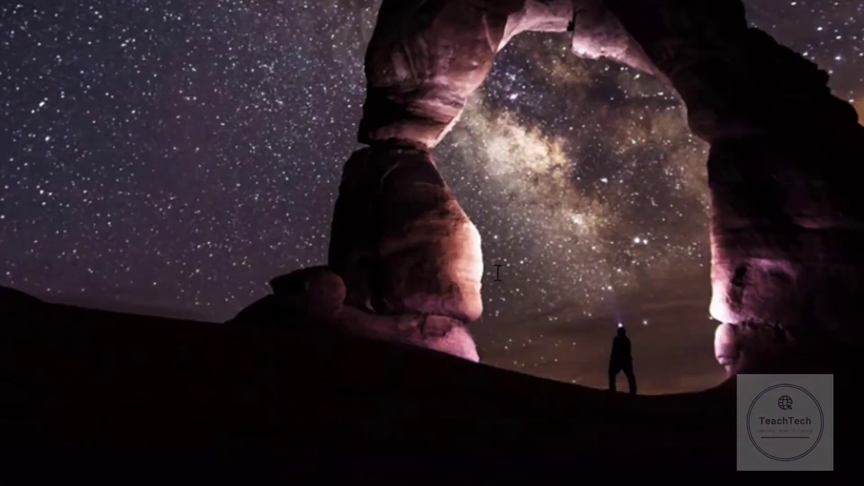
scroll(498, 279, down, 5)
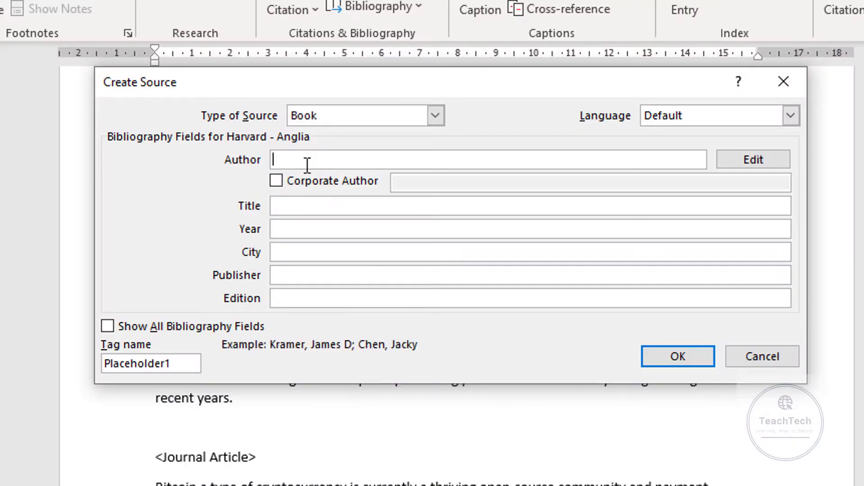
text(Vishal Maini,)
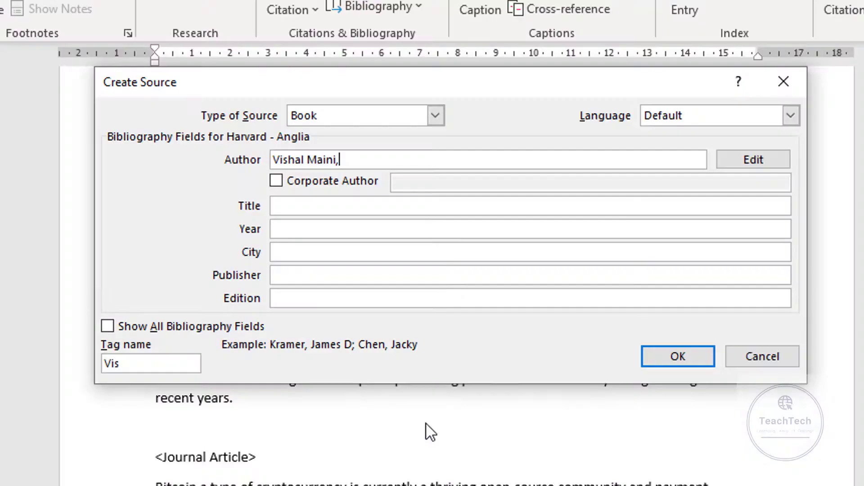
text(Samer Sabri)
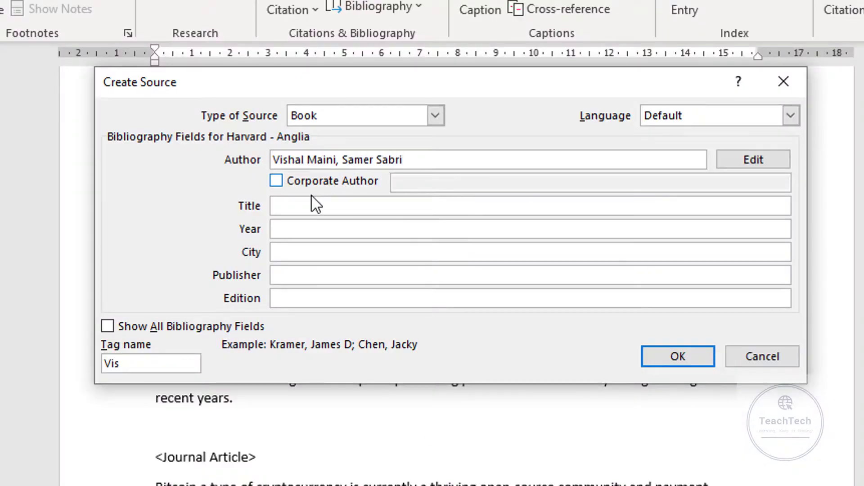
Step: Enter "Machine Learning for Humans" as the book source's title
click(302, 205)
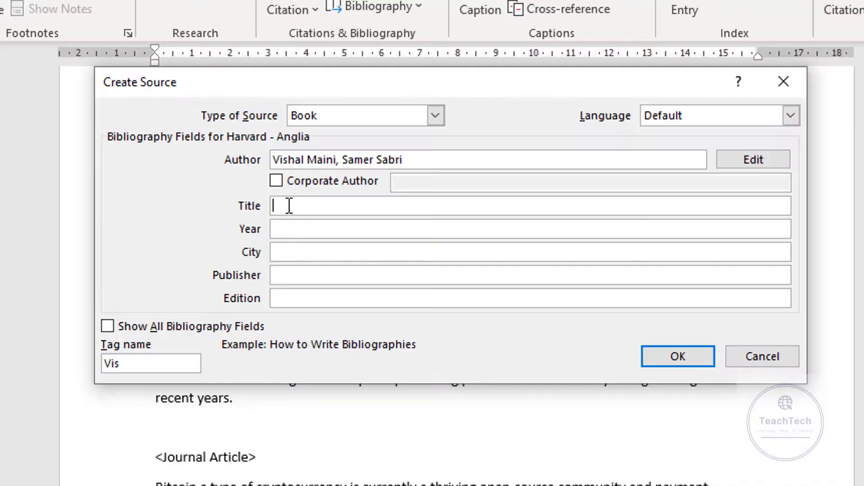
text(Machine L)
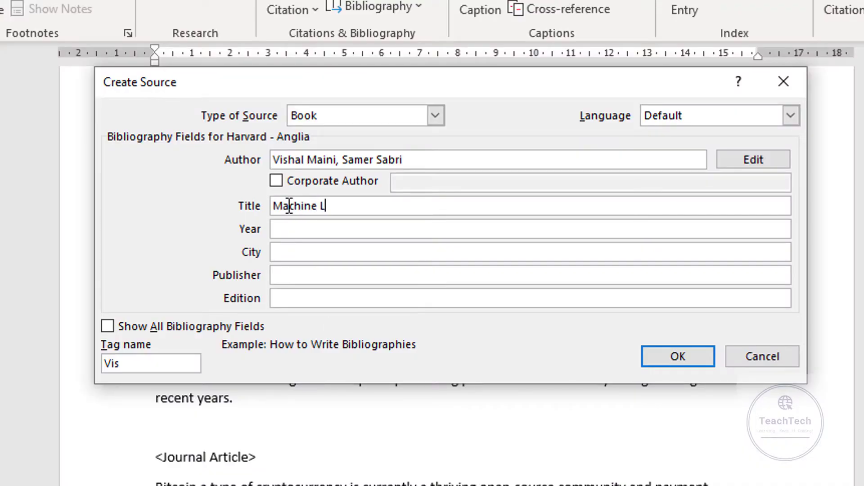
text(earning for Humans)
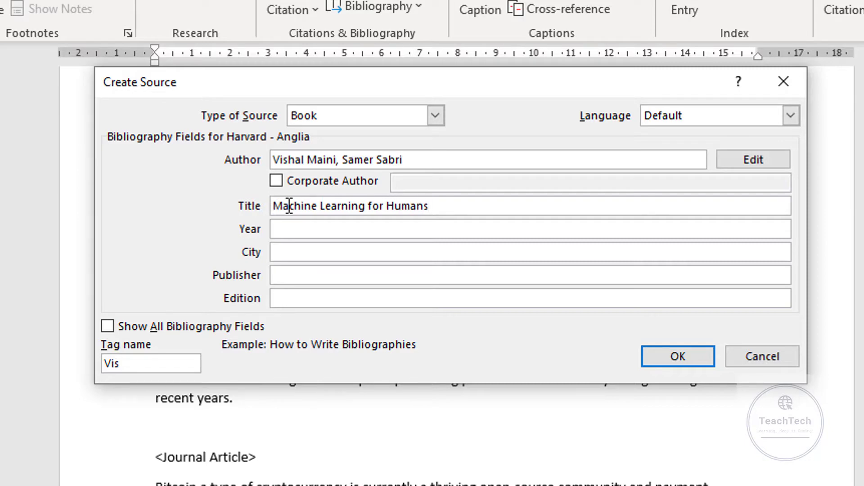
Step: Look through the opening pages of Machine Learning for Humans in Foxit PhantomPDF for the publication details, and return to the book source in Word
click(305, 232)
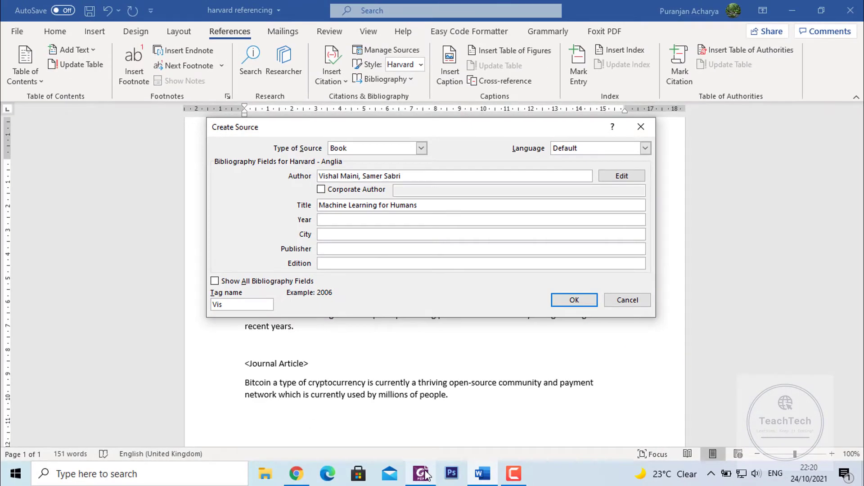
click(425, 475)
scroll(464, 265, down, 10)
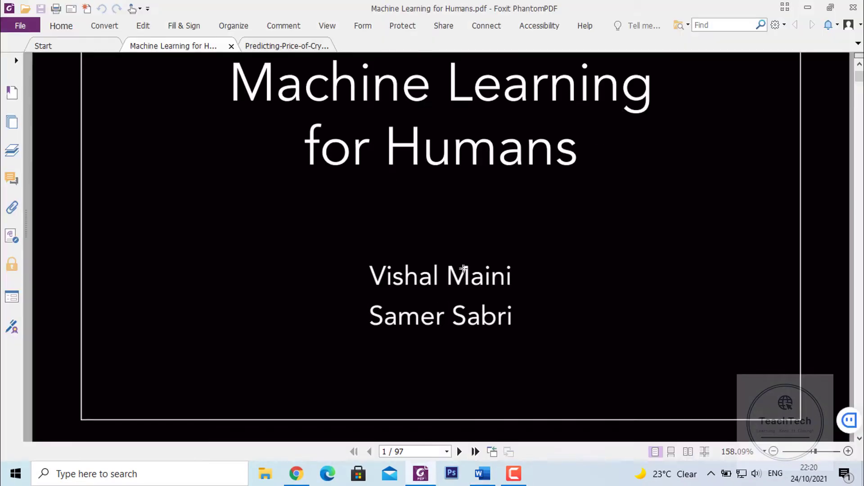
scroll(463, 269, down, 7)
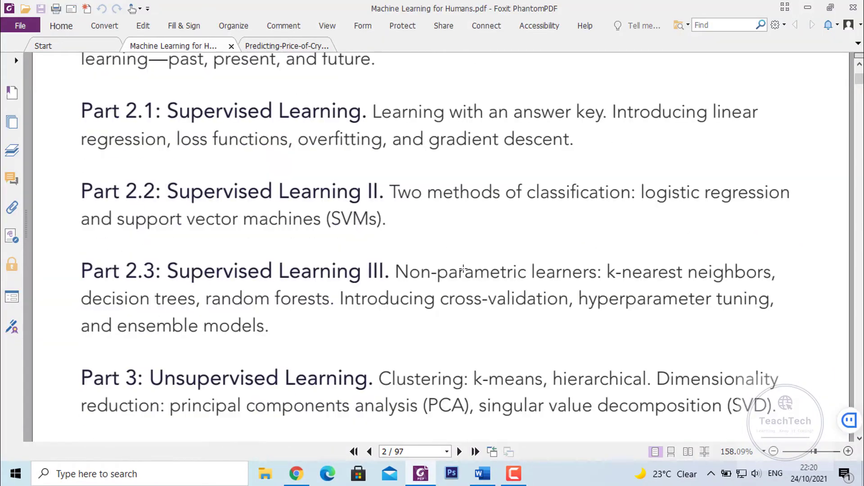
scroll(463, 269, down, 5)
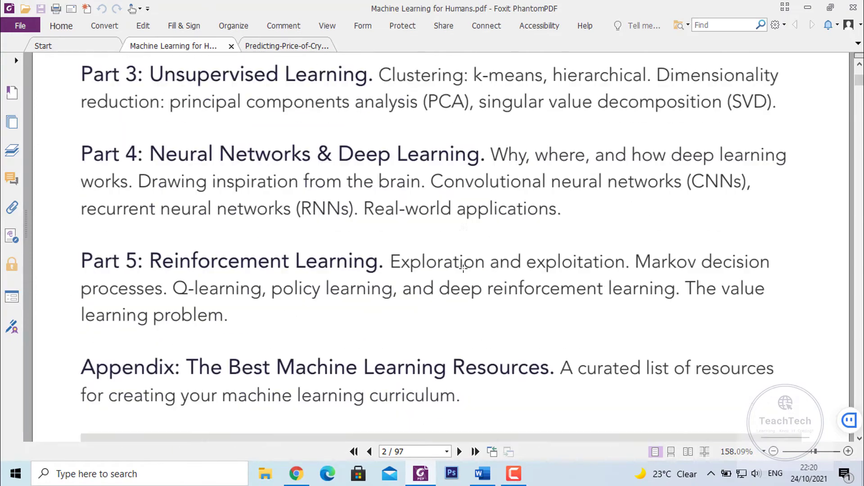
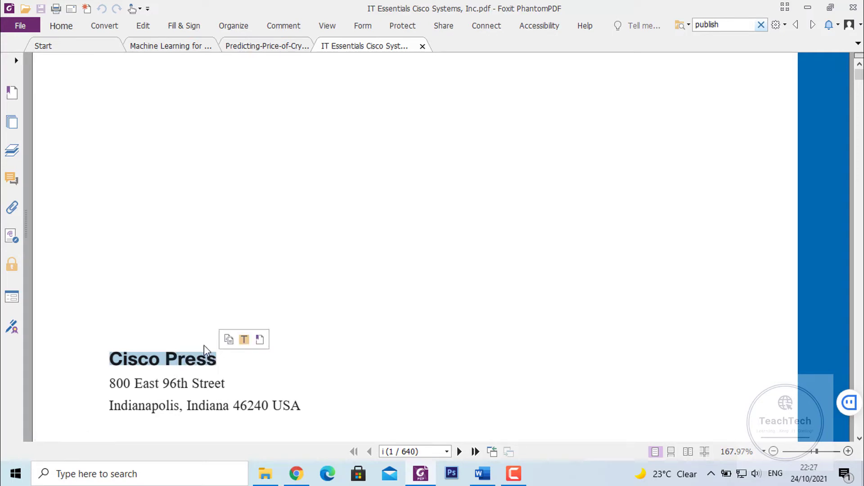
click(482, 473)
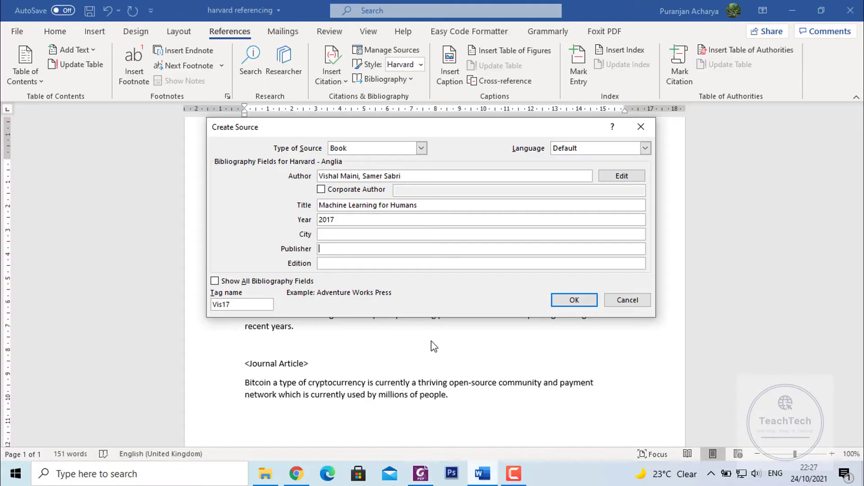
Step: Find the publisher's name on the IT Essentials cover in Foxit PhantomPDF and return to the book source in Word
click(425, 479)
click(172, 46)
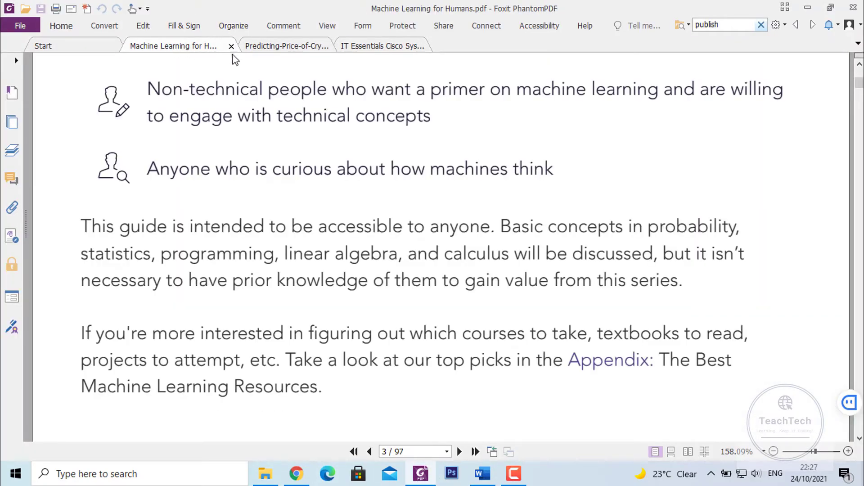
click(381, 46)
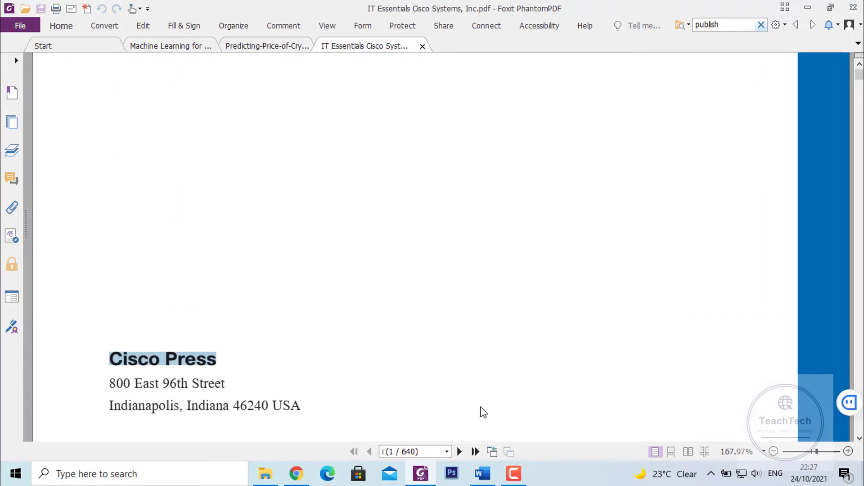
key(alt+Tab)
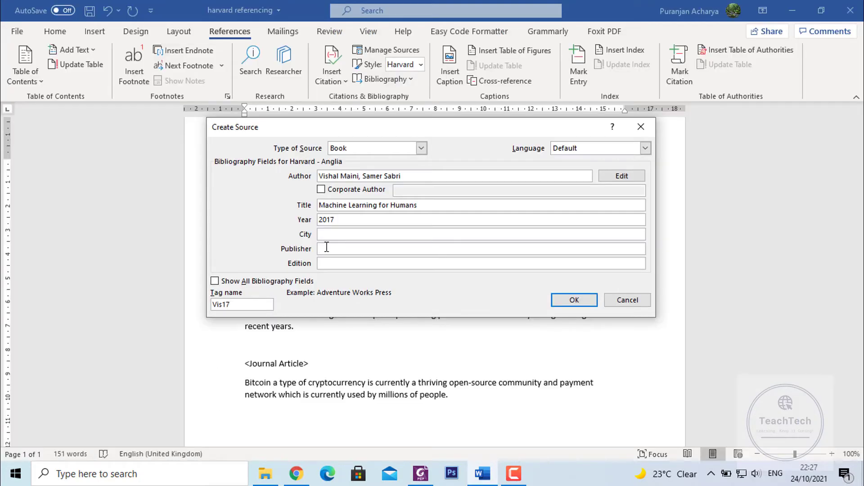
key(alt+Tab)
drag(108, 358, 212, 378)
click(482, 473)
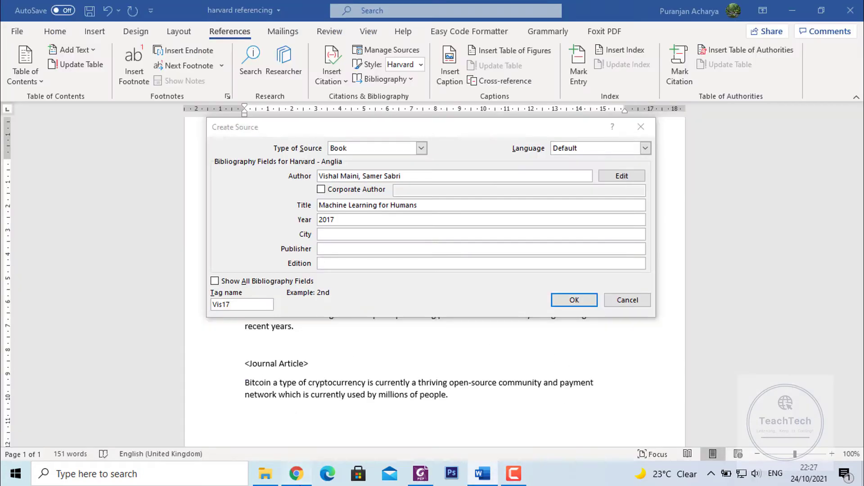
Step: Examine the edition and title on the IT Essentials cover in Foxit PhantomPDF
click(297, 474)
click(421, 474)
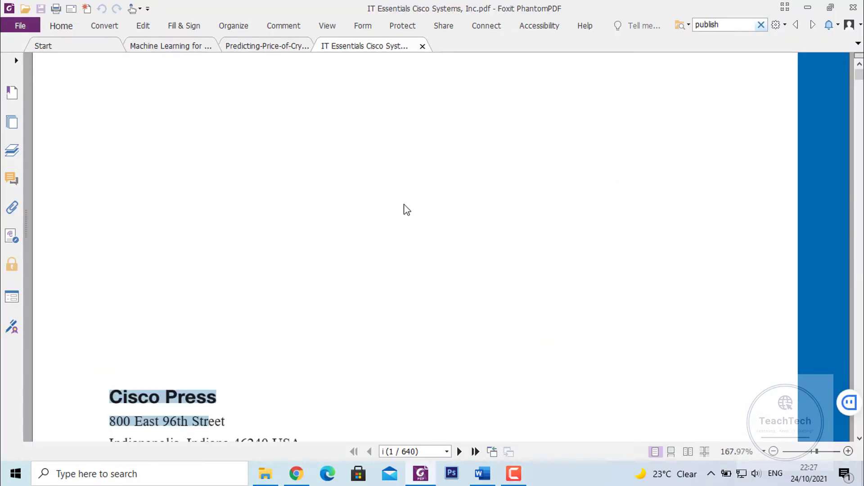
scroll(407, 210, up, 5)
scroll(407, 210, up, 3)
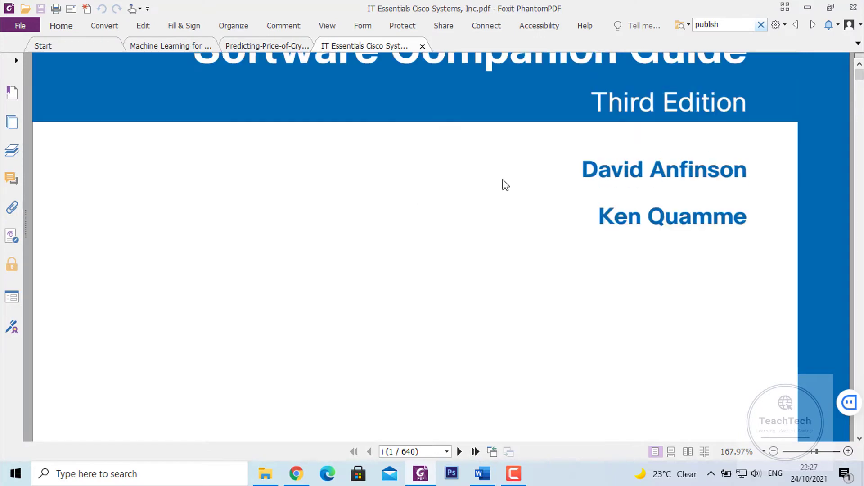
drag(593, 104, 751, 114)
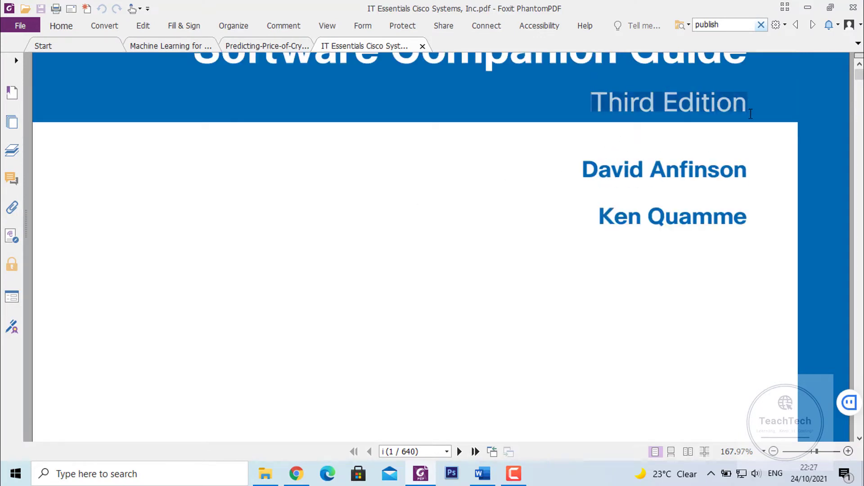
scroll(663, 135, up, 3)
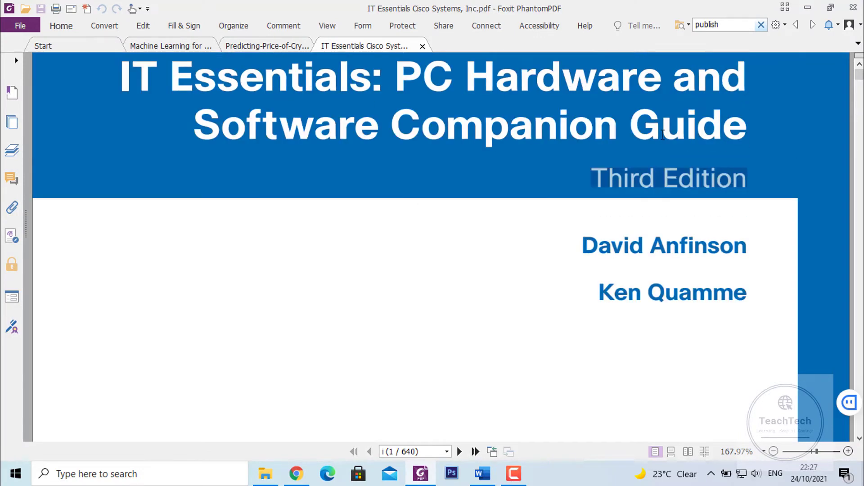
Step: Check the cover and first pages of the Machine Learning for Humans PDF for an edition, and return to the book source in Word
click(157, 50)
scroll(287, 157, down, 5)
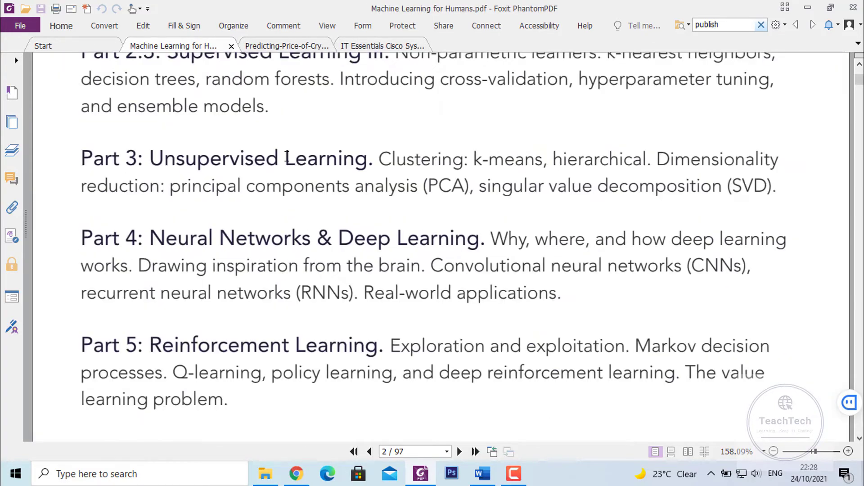
scroll(287, 156, up, 10)
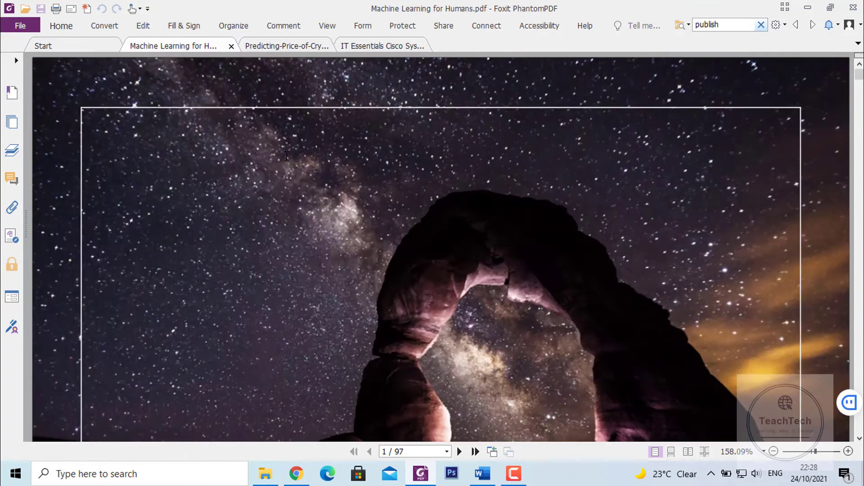
scroll(286, 157, down, 5)
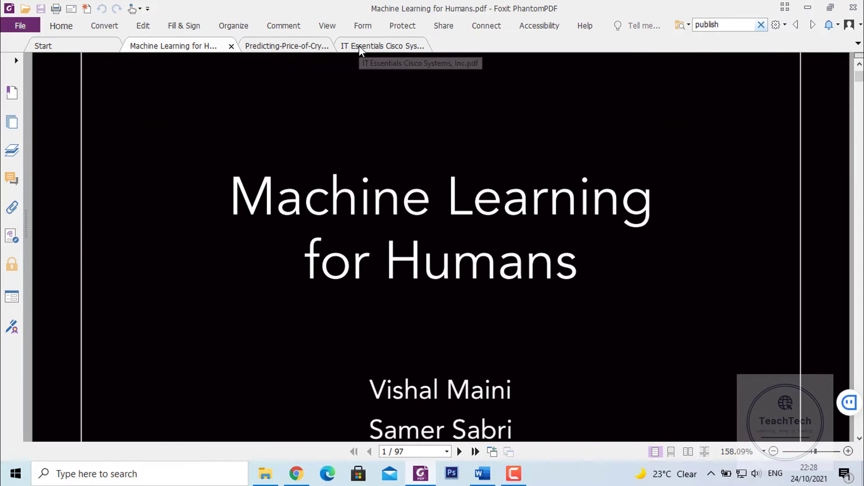
click(482, 474)
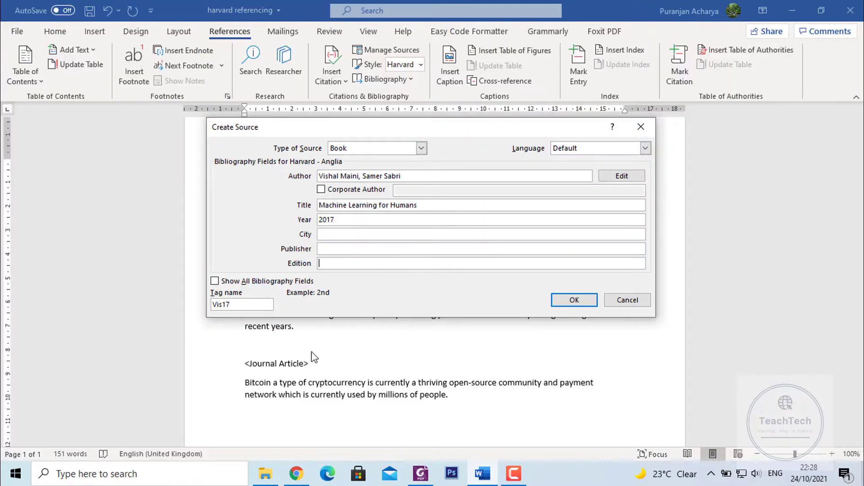
Step: Recheck the edition on the IT Essentials cover in Foxit PhantomPDF and enter 3rd as the book source's edition in Word
click(296, 473)
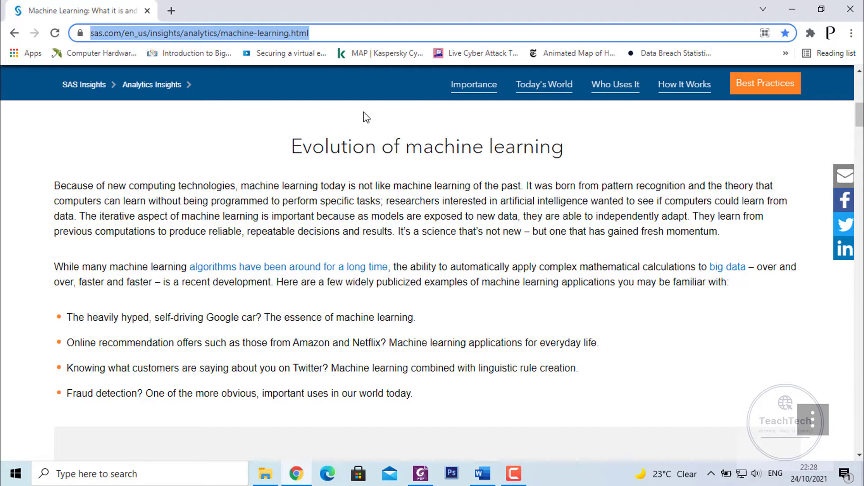
click(420, 477)
click(366, 47)
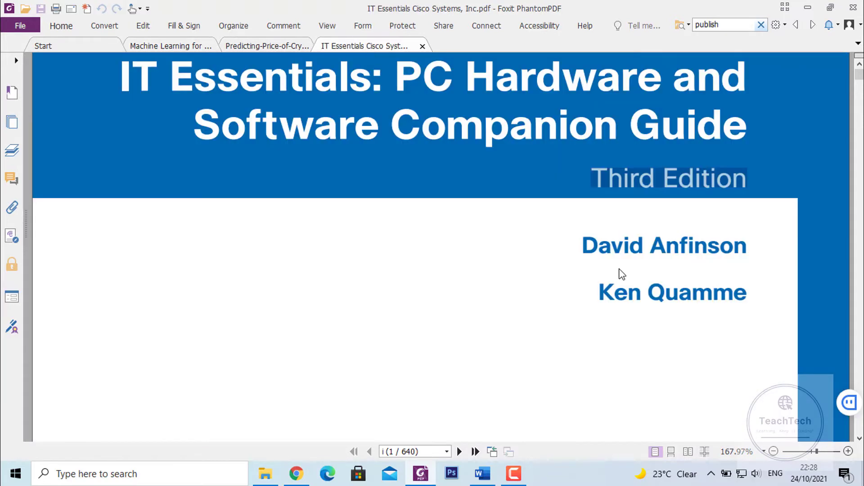
click(481, 473)
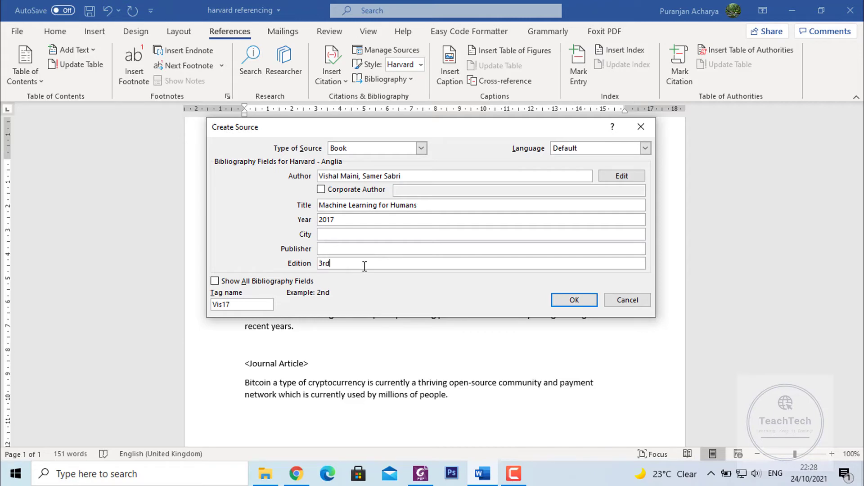
Step: Clear the book source's edition, save the source to cite it in the Books paragraph, and select the inserted citation
key(BackSpace)
click(562, 306)
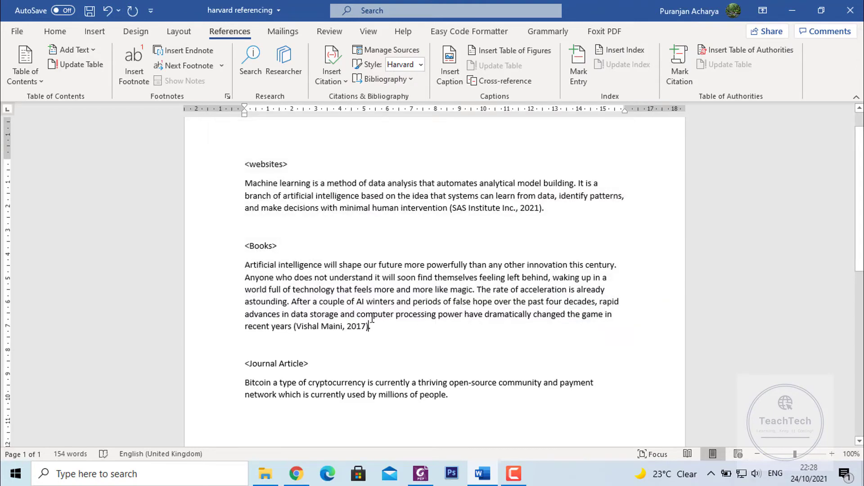
click(357, 334)
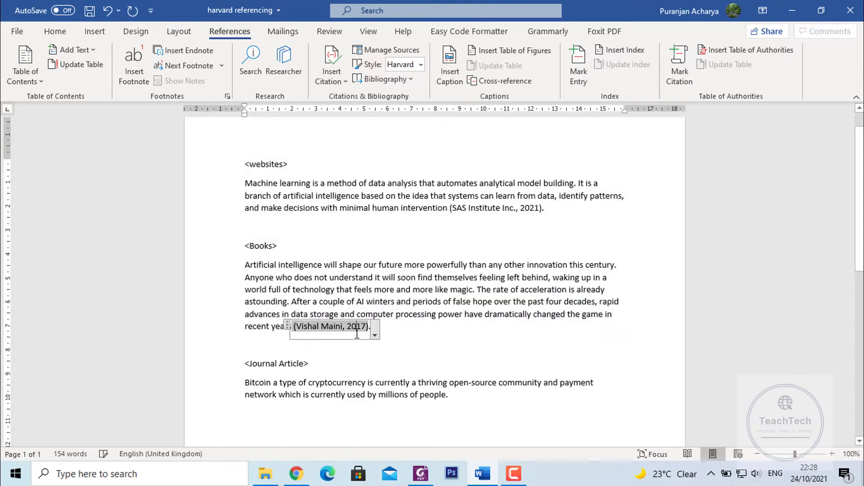
Step: Add a new citation source at the end of the Journal Article sentence and set its type to Journal Article
click(242, 364)
drag(242, 364, 303, 366)
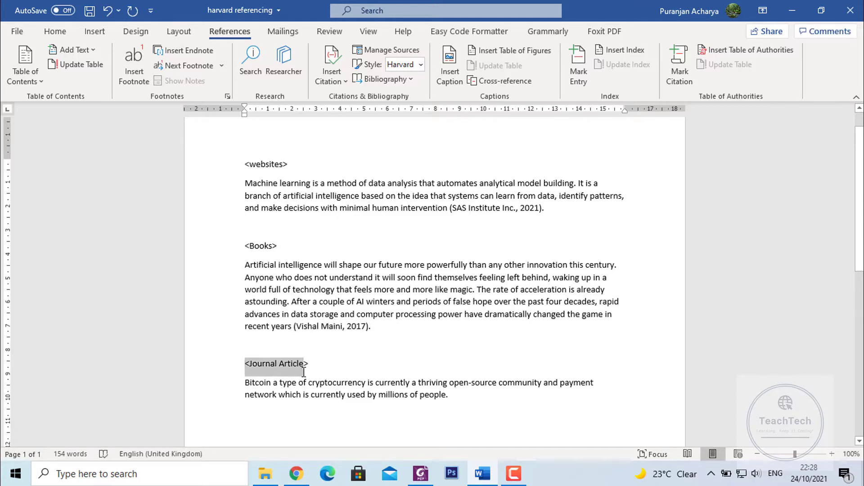
click(446, 395)
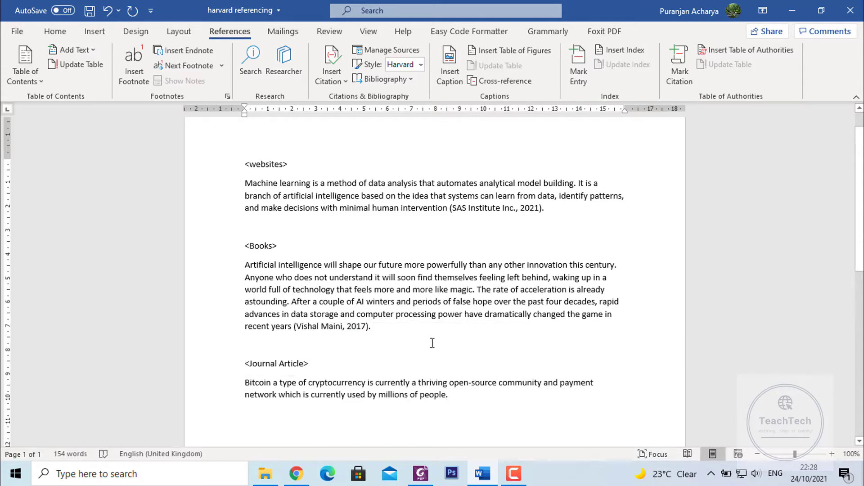
click(333, 75)
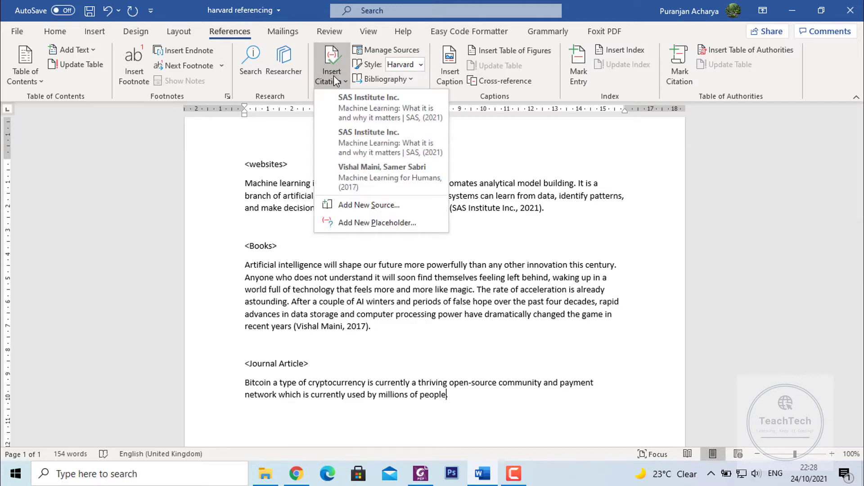
click(382, 205)
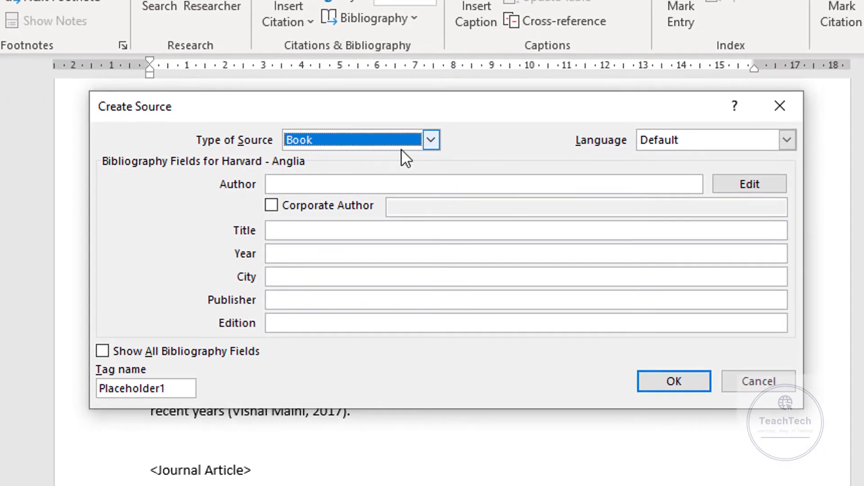
click(430, 147)
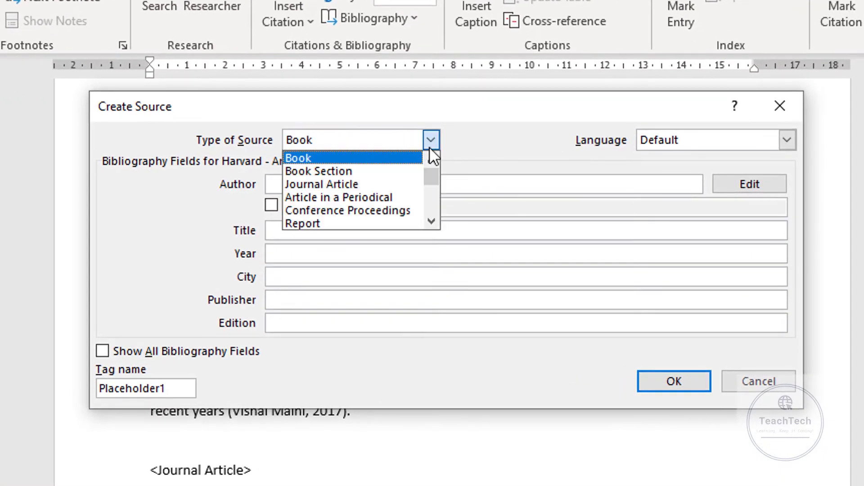
click(353, 183)
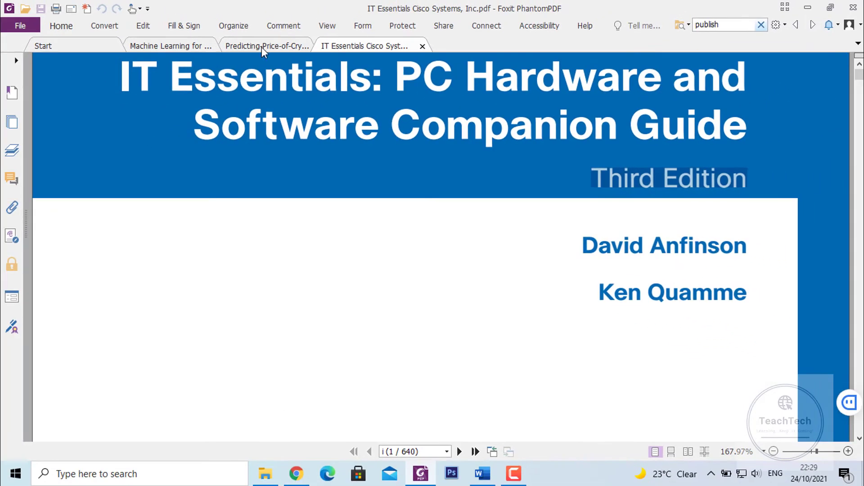
Step: Check the authors on the first page of the Predicting Price of Cryptocurrency PDF in Foxit PhantomPDF, and return to the journal source in Word
click(262, 50)
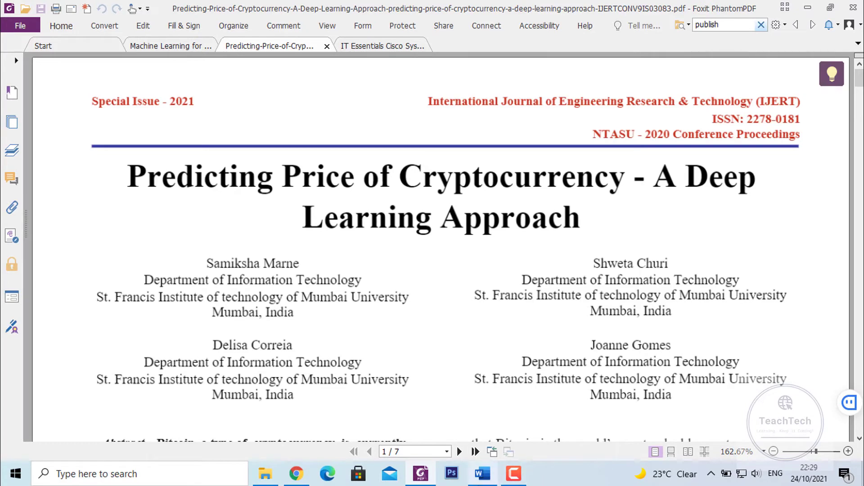
click(483, 473)
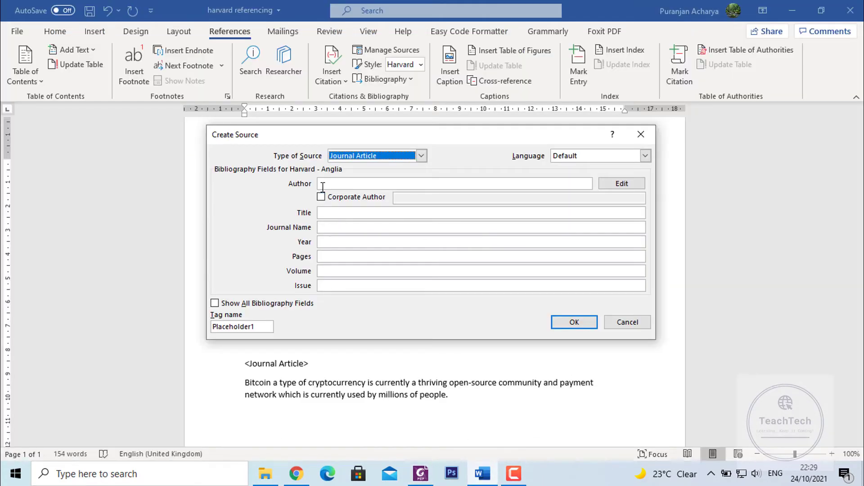
click(420, 474)
scroll(261, 269, down, 1)
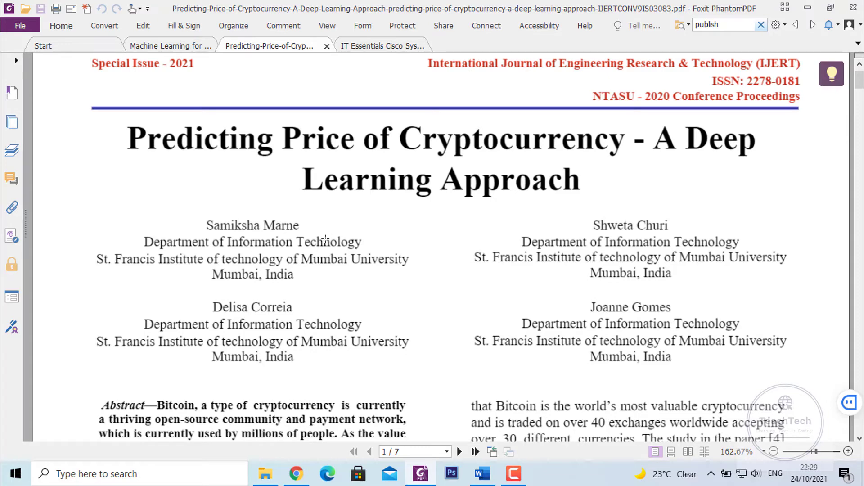
click(485, 478)
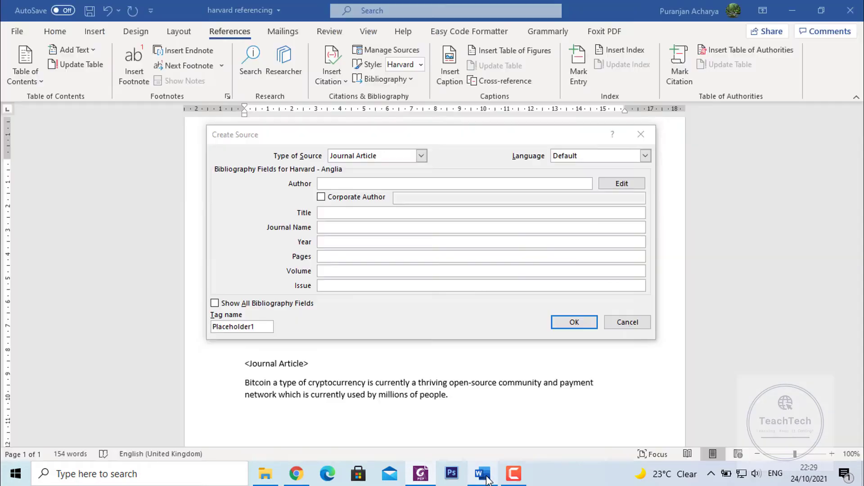
Step: Enter the four authors' surnames and initials, separated by commas, in the journal article source
click(347, 183)
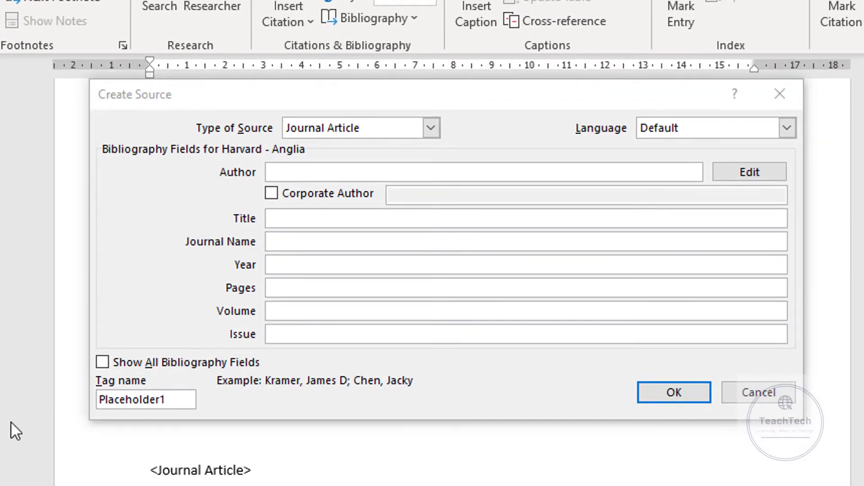
click(297, 173)
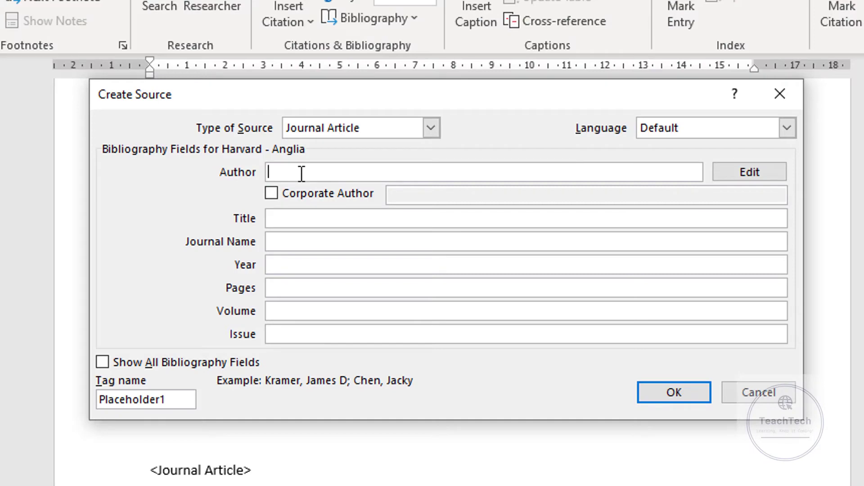
text(Mar)
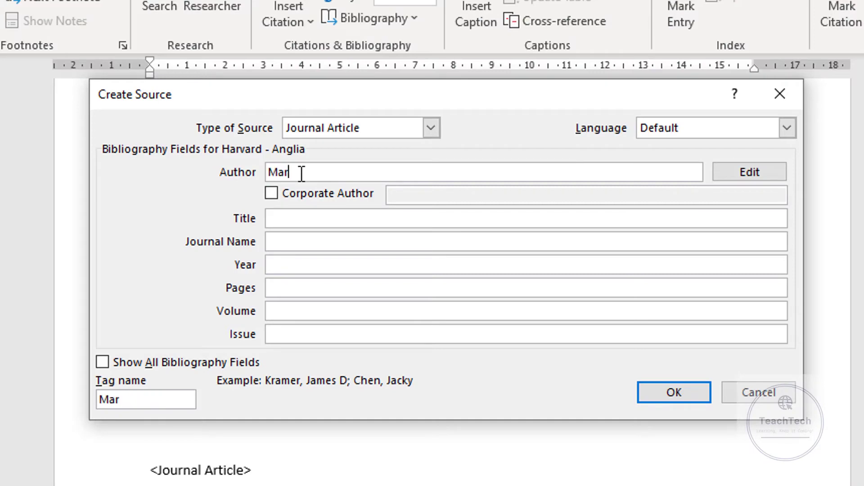
text(ne S,)
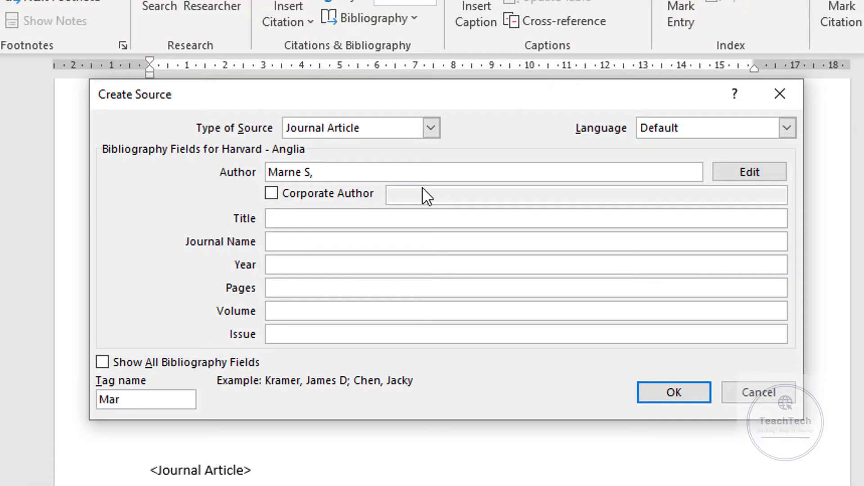
text(Churi S,)
text(Correia D,)
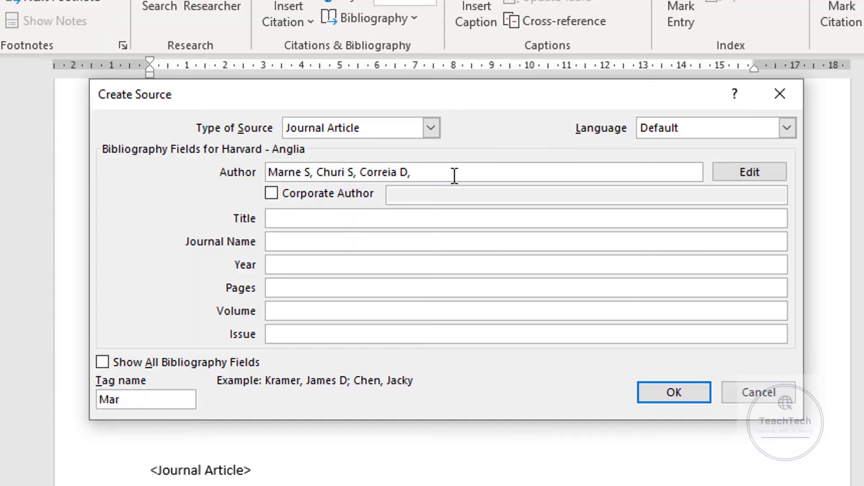
text(Gomes J)
Step: Check the article title in the Foxit PhantomPDF document and enter Predicting Price of Cryptocurrency - A Deep Learning Approach as the source's title in Word
click(330, 221)
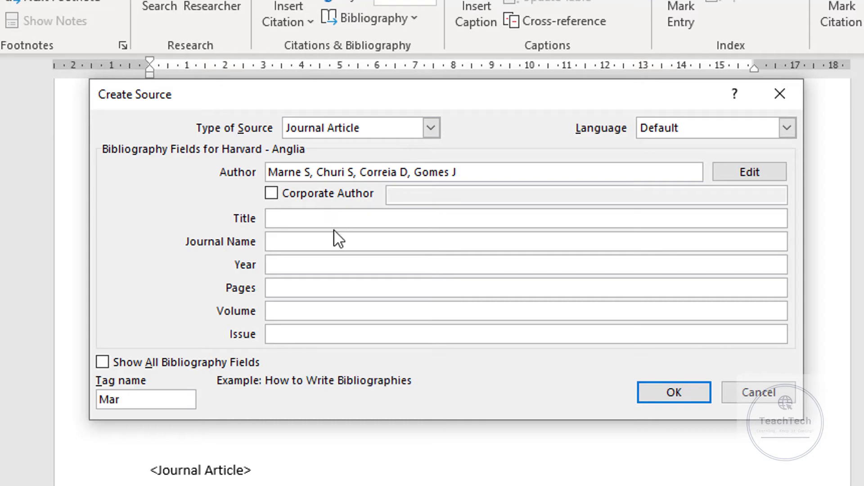
key(alt+Tab)
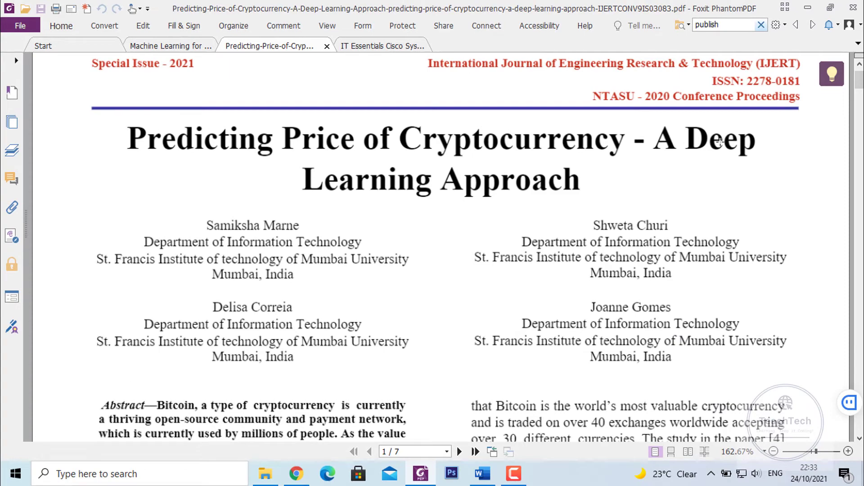
key(alt+Tab)
text(Predicting Price of Crypto)
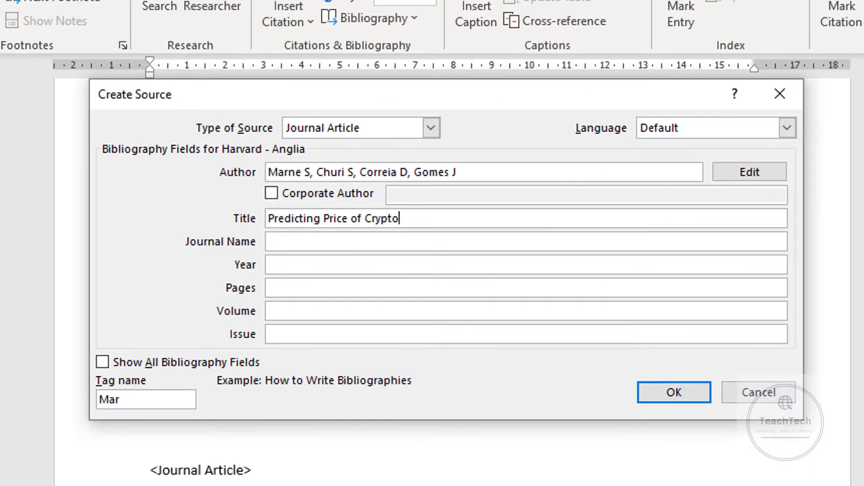
text(currency - A D)
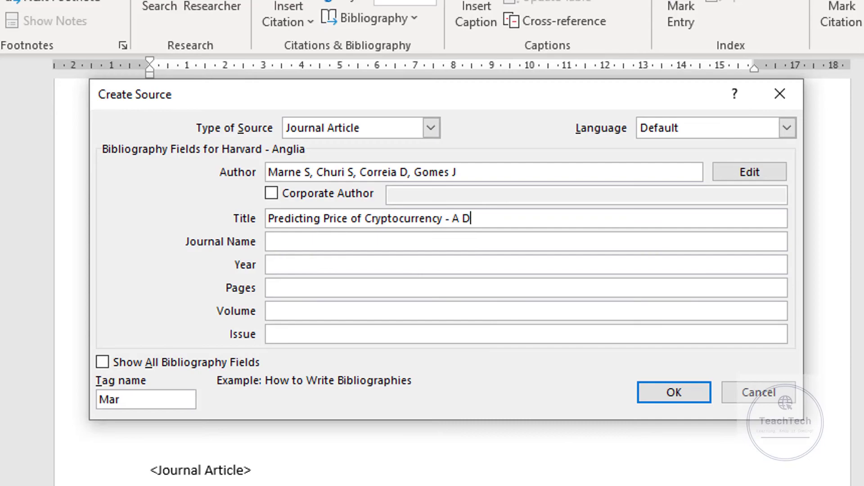
text(eep Learning Approach)
Step: Check the article's page header in Foxit PhantomPDF and enter NTASU 2020 - Conference Proceedings as the journal name in the Word source
key(alt+Tab)
key(alt+Tab)
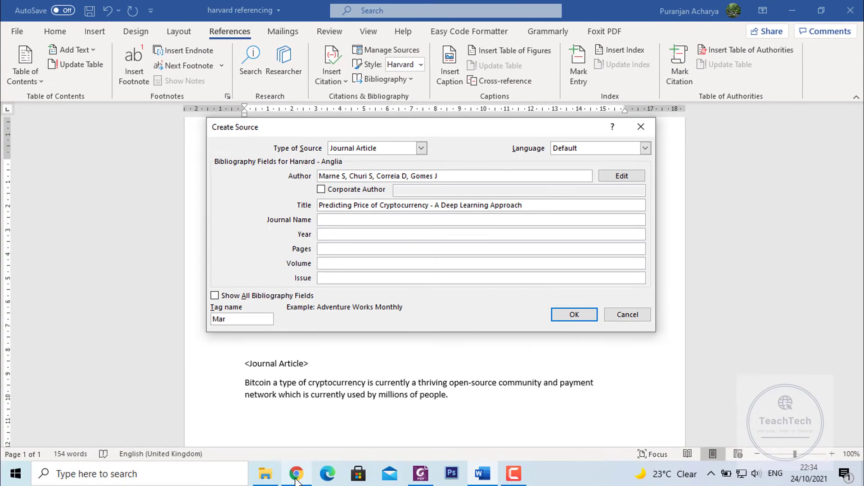
click(290, 485)
click(421, 474)
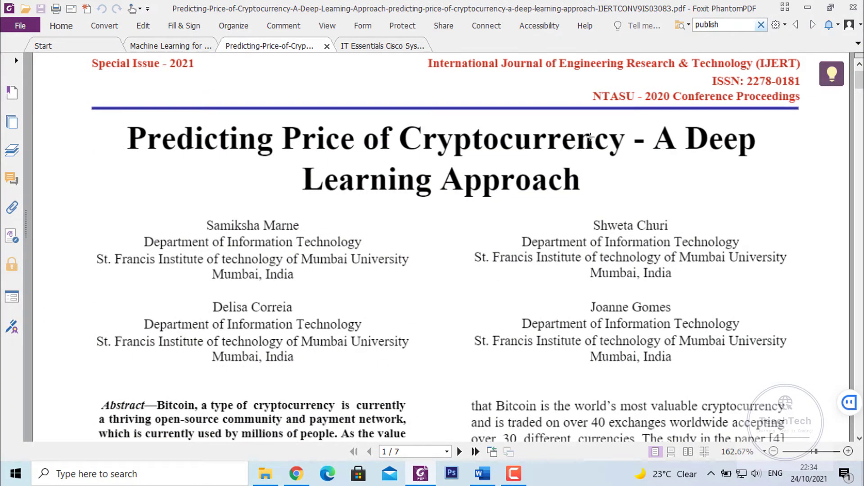
scroll(623, 135, up, 2)
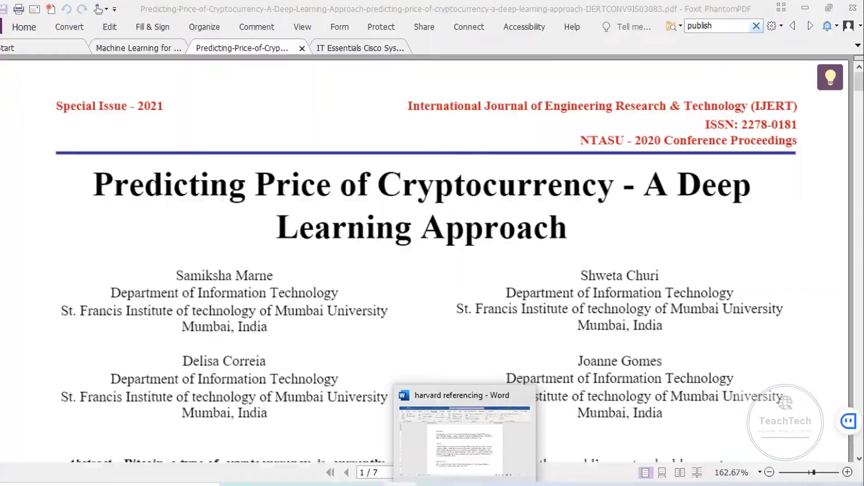
click(473, 439)
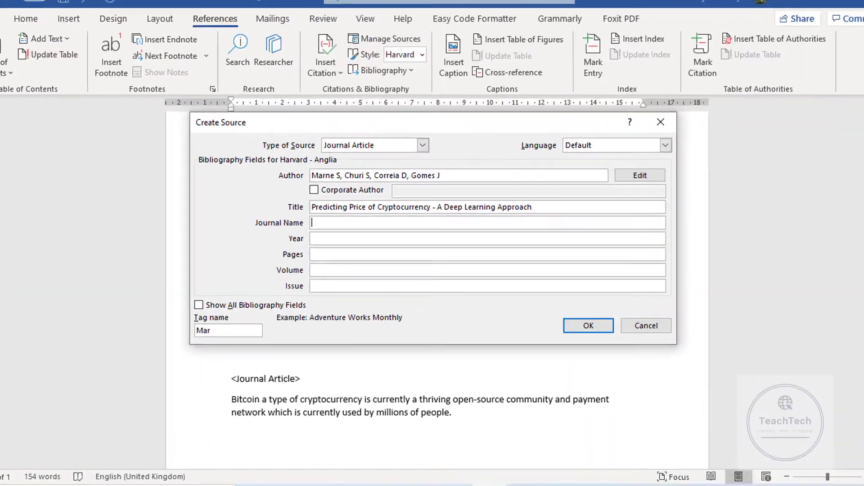
text(NTASU)
text(2020 -)
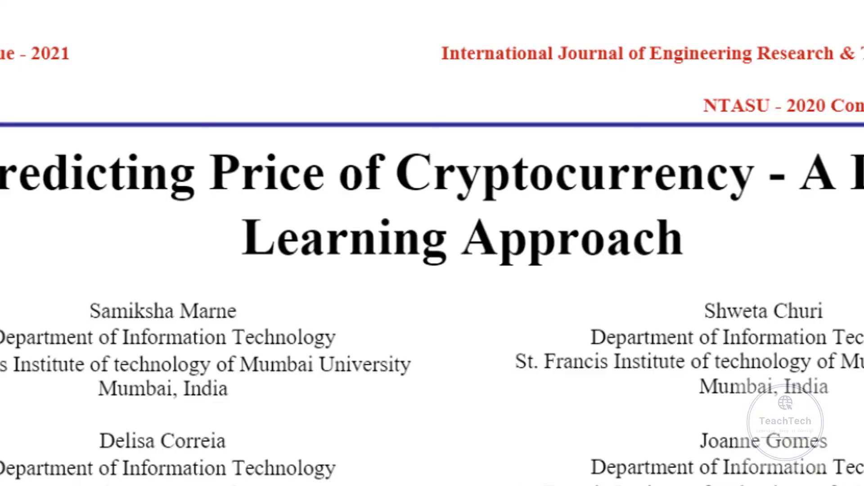
text(Conference Proceedings)
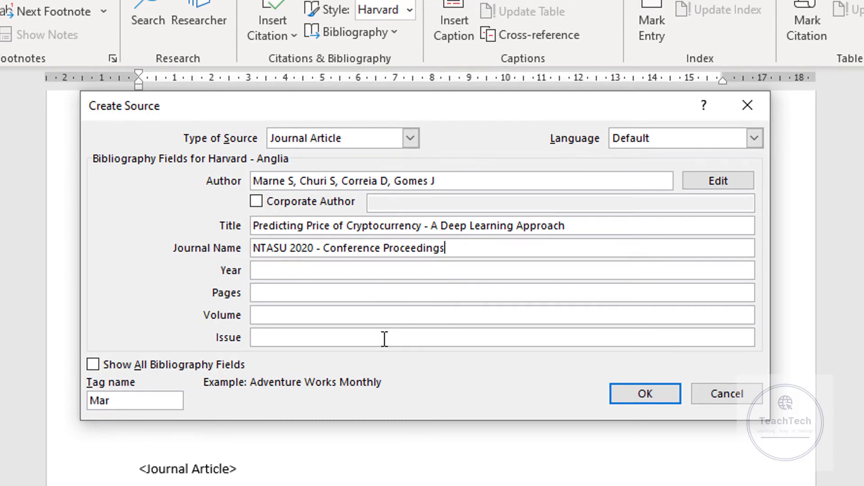
Step: Look up the publication year in the article in Foxit PhantomPDF and set the Word source's year to 2021
click(270, 270)
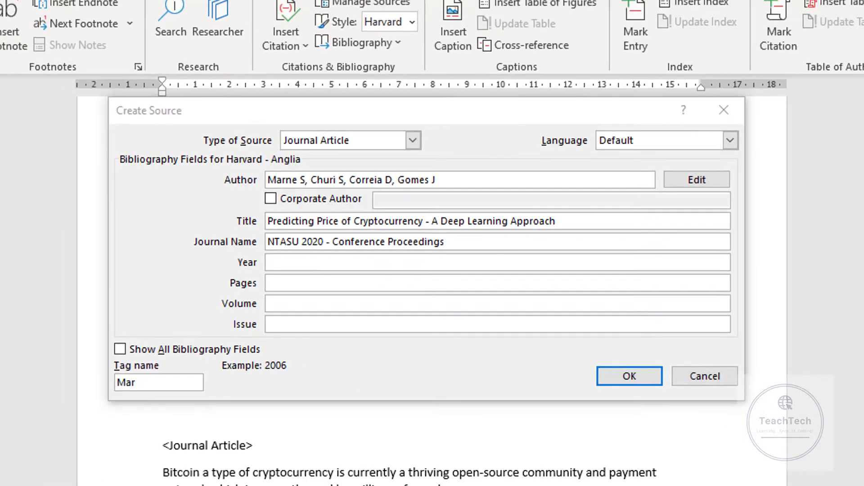
key(alt+Tab)
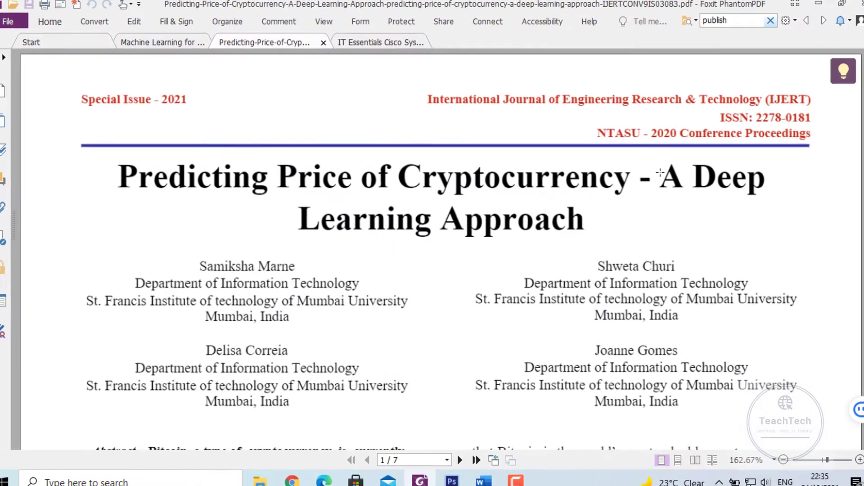
scroll(258, 179, down, 3)
scroll(257, 179, down, 8)
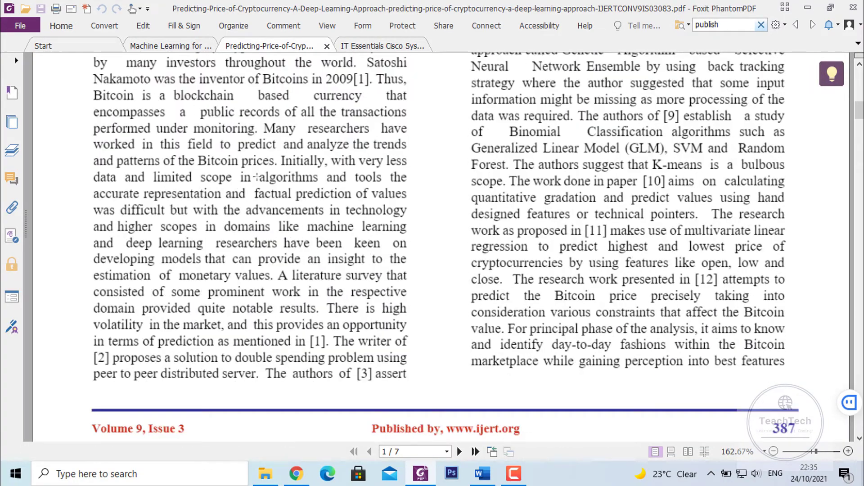
scroll(257, 177, up, 10)
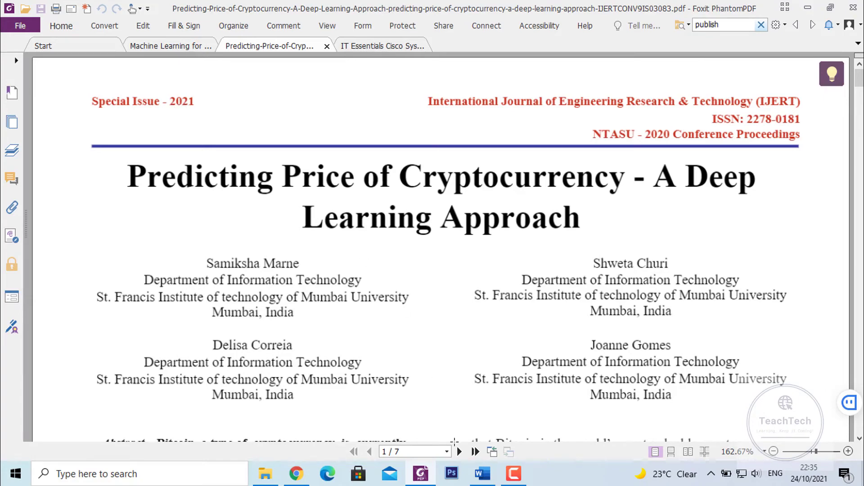
click(482, 475)
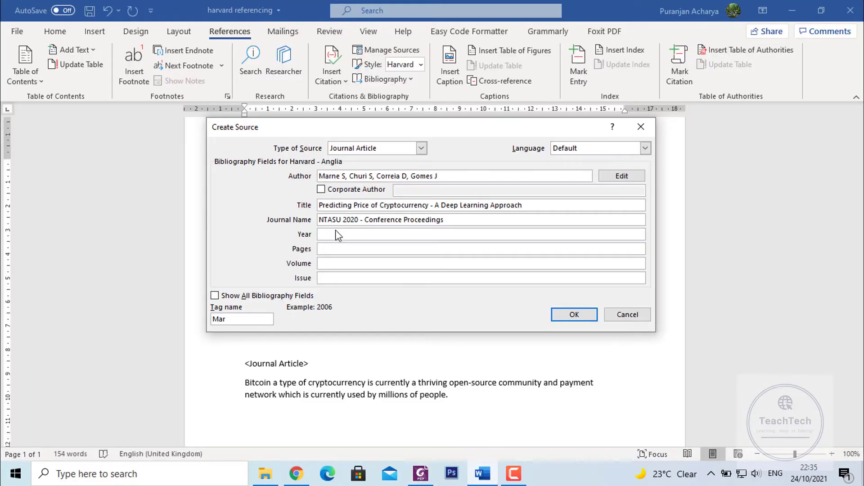
text(2021)
Step: Find the quoted sentence in the article's abstract in Foxit PhantomPDF and set the Word source's pages to 1
click(349, 249)
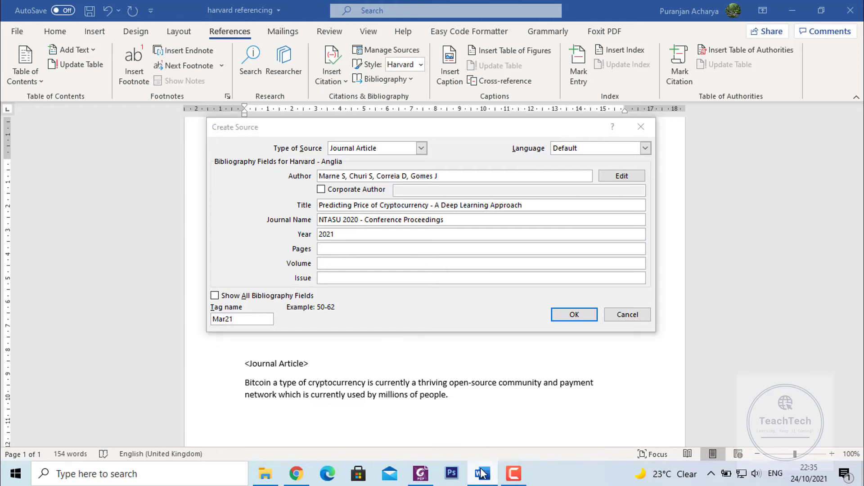
click(424, 474)
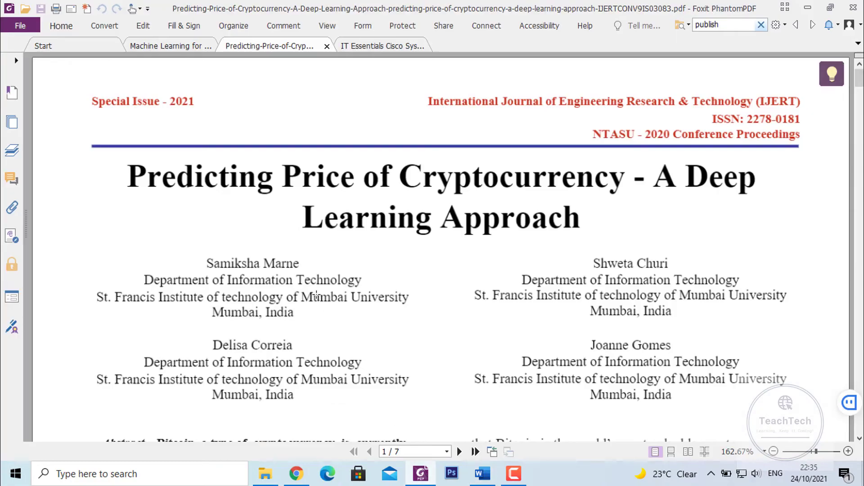
scroll(317, 293, down, 5)
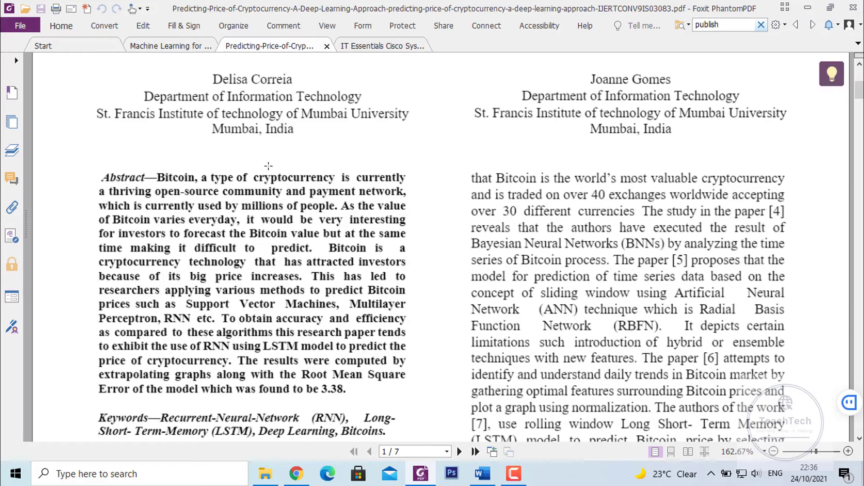
click(492, 483)
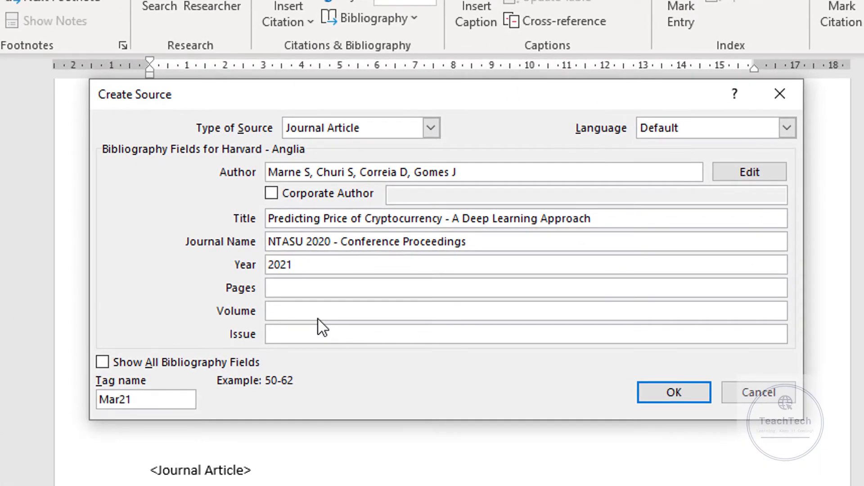
text(1)
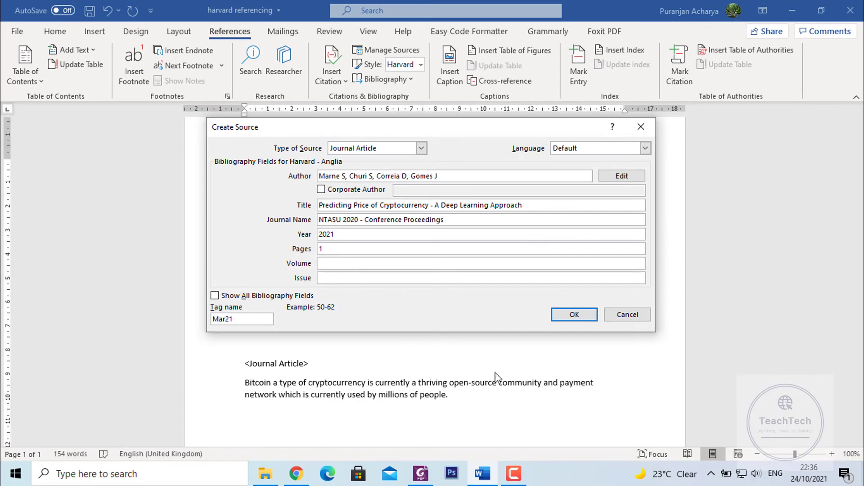
Step: Check the first page's footer in Foxit PhantomPDF and set the Word source's volume to IX and issue to 3
click(421, 474)
scroll(464, 263, down, 15)
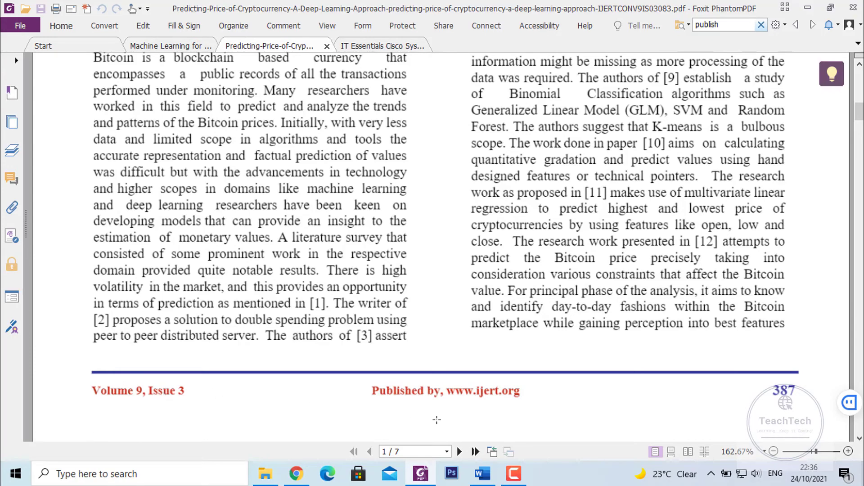
click(480, 473)
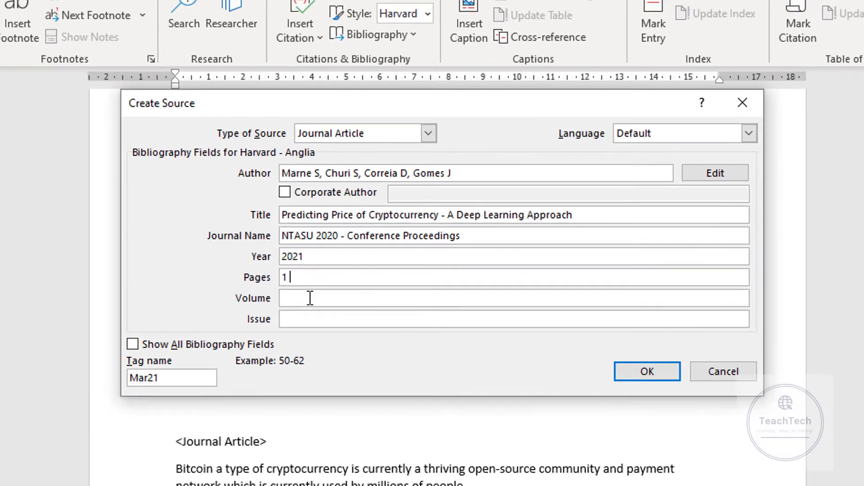
click(339, 263)
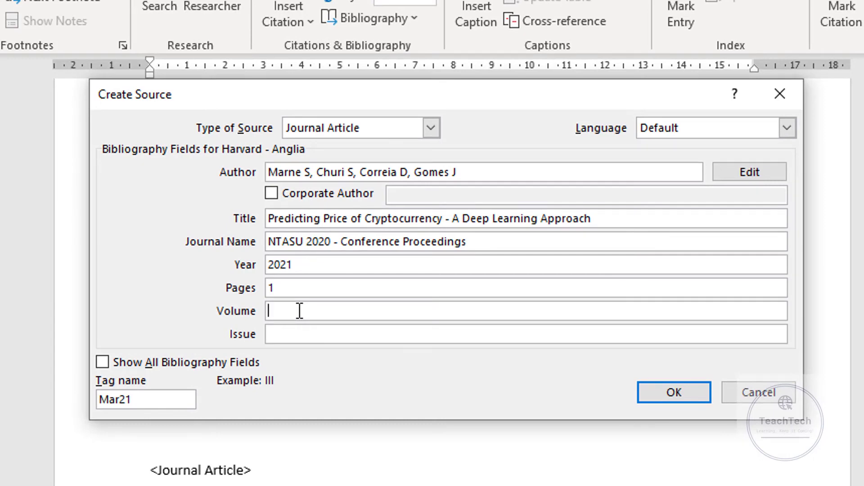
text(IV)
key(BackSpace)
text(X)
click(304, 330)
text(3)
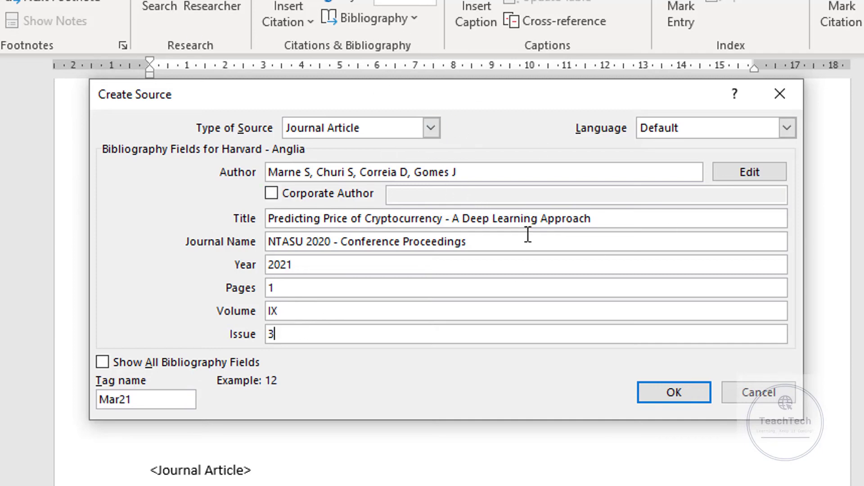
Step: Save the journal source to cite it in the Journal Article paragraph, and select the Books and Journal Article citations in turn
click(660, 388)
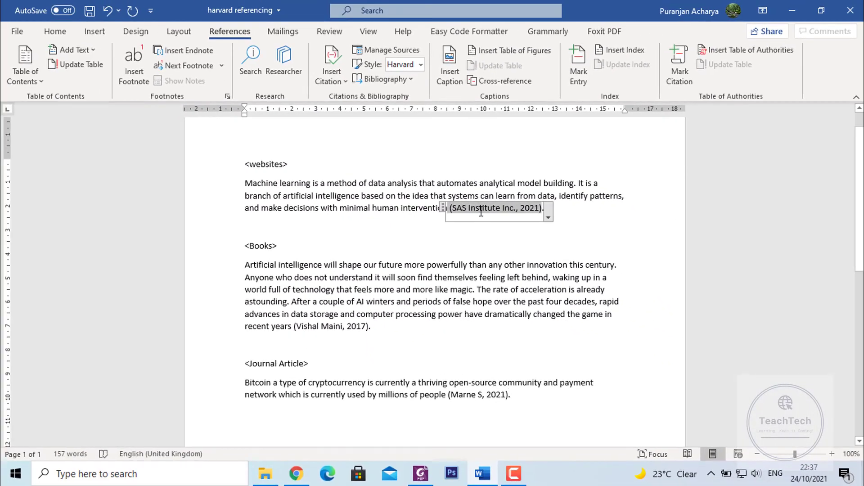
click(343, 327)
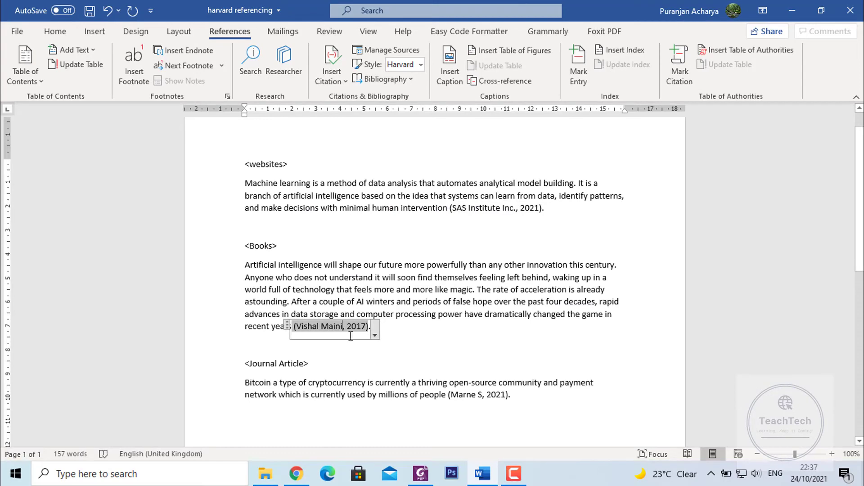
click(482, 394)
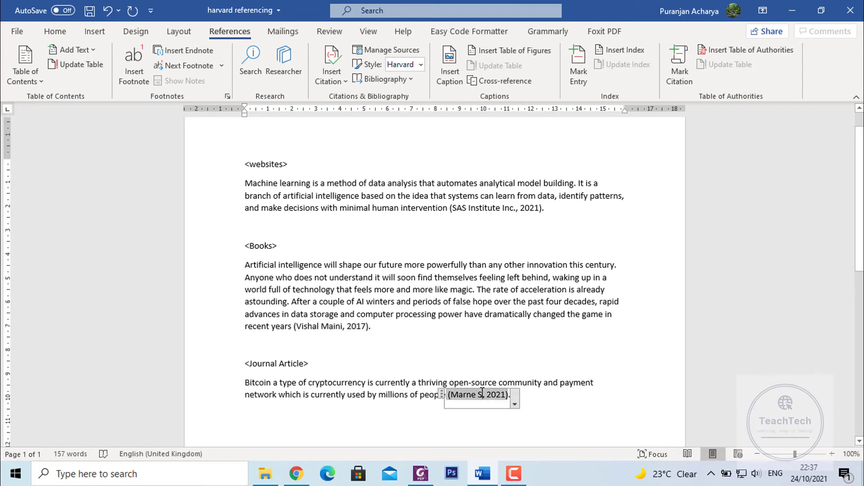
Step: Start a new page after the Journal Article sentence and insert the built-in Bibliography there
scroll(540, 274, down, 3)
click(561, 283)
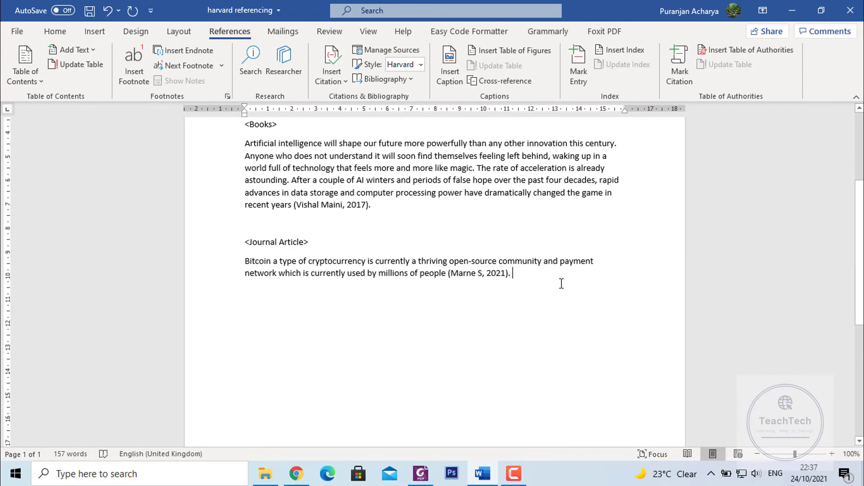
scroll(562, 283, down, 5)
scroll(561, 285, up, 5)
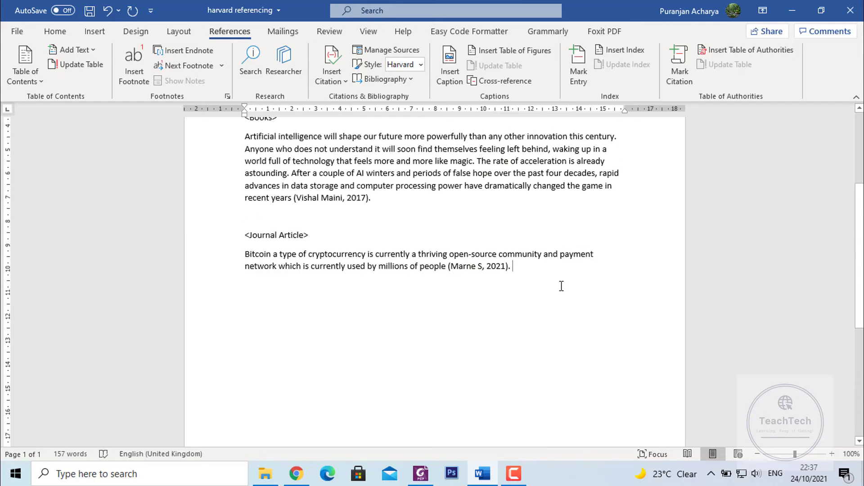
key(ctrl+Return)
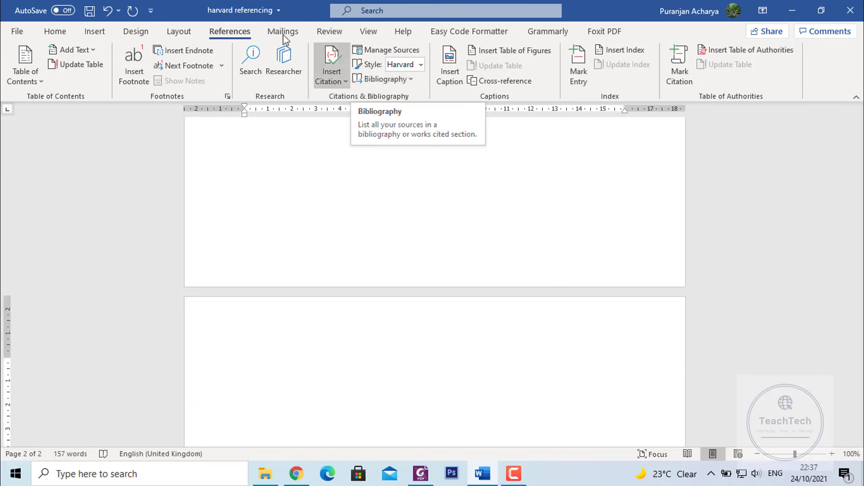
click(411, 78)
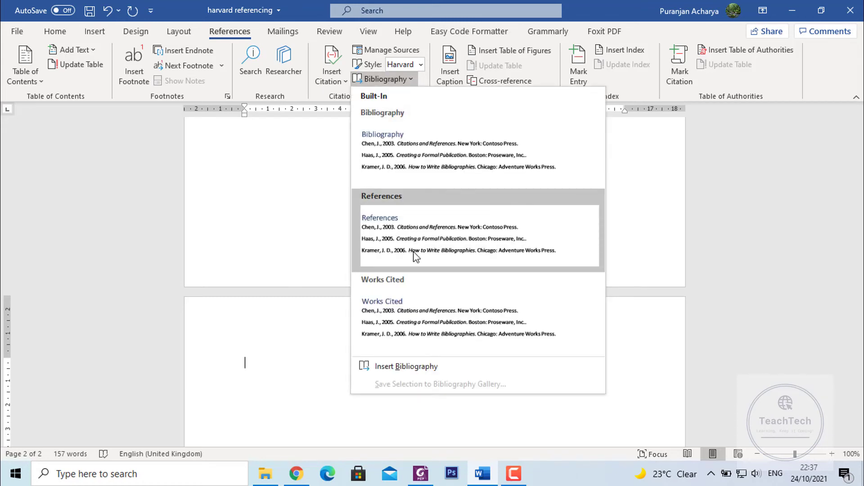
click(494, 167)
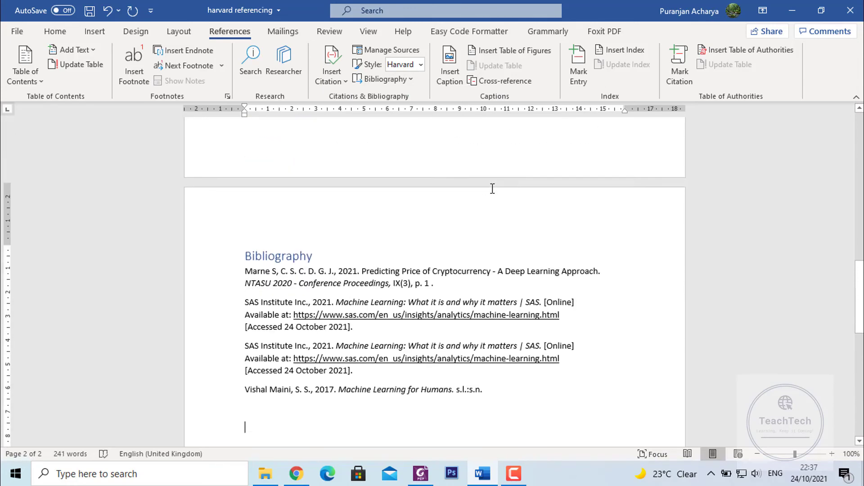
Step: Insert the built-in References list below the bibliography
click(385, 83)
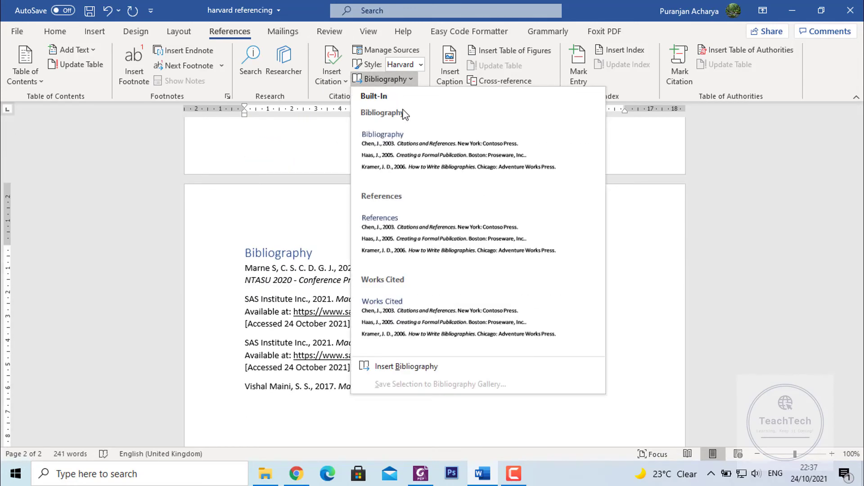
click(419, 229)
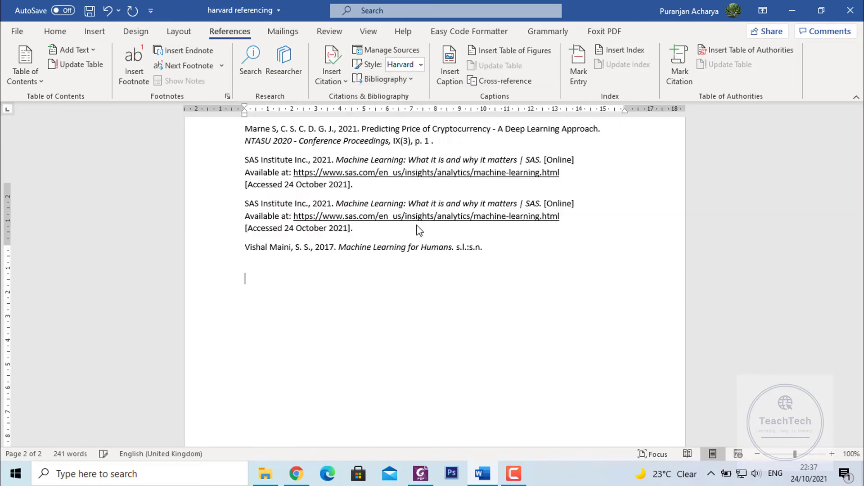
scroll(416, 226, up, 4)
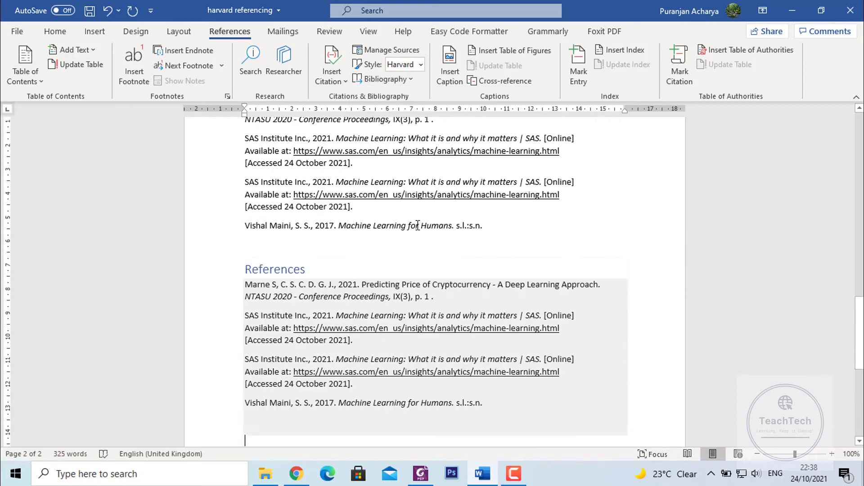
Step: Insert the built-in Works Cited list below the References list
scroll(409, 251, down, 3)
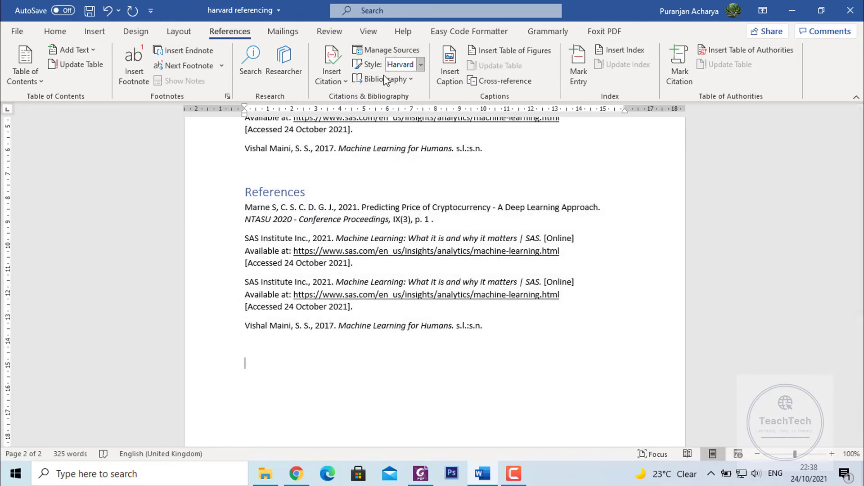
click(385, 79)
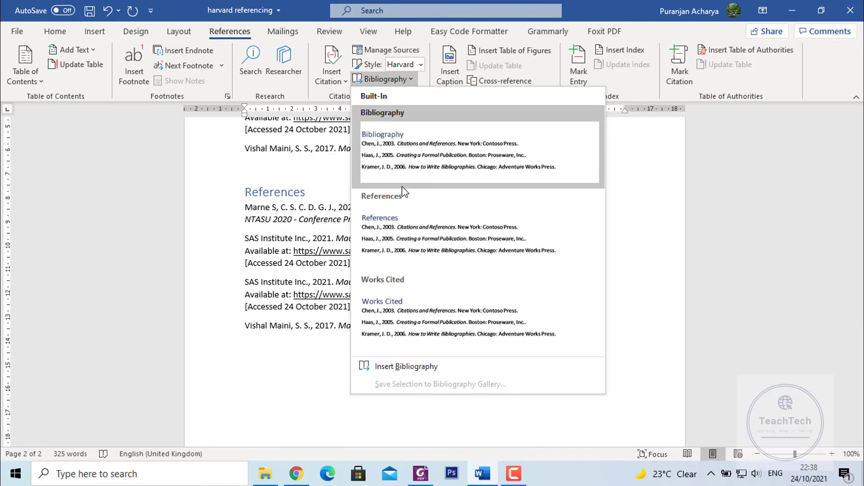
click(402, 311)
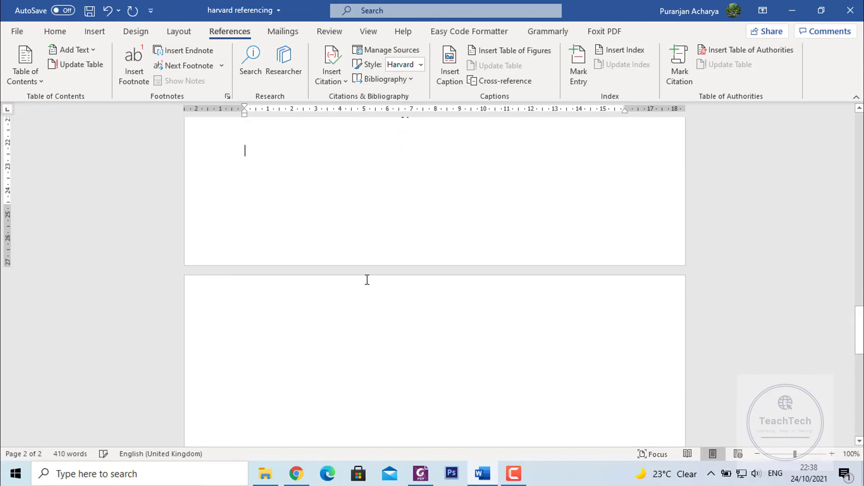
Step: Delete the contents of the Bibliography list above the References list on the second page
scroll(366, 242, up, 6)
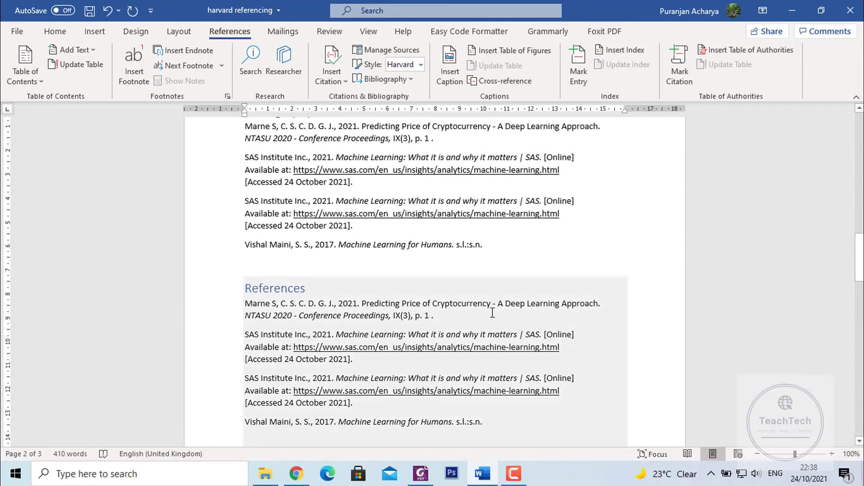
scroll(492, 315, up, 3)
drag(503, 338, 236, 198)
key(Delete)
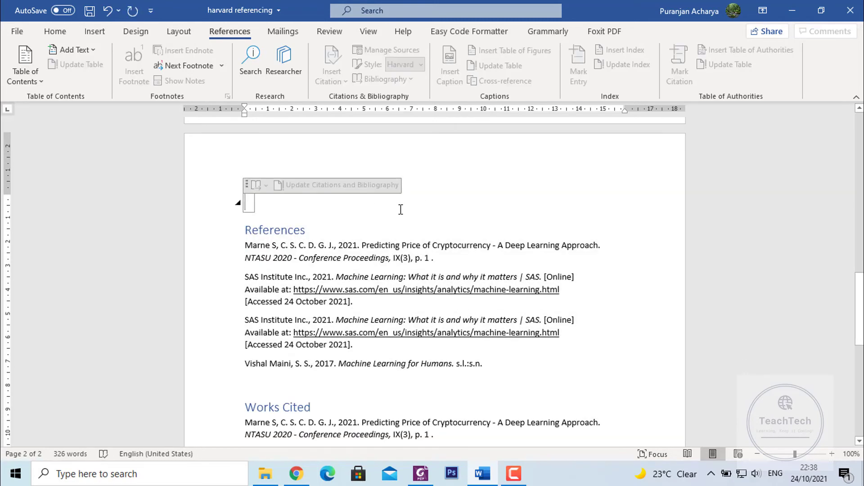
click(357, 187)
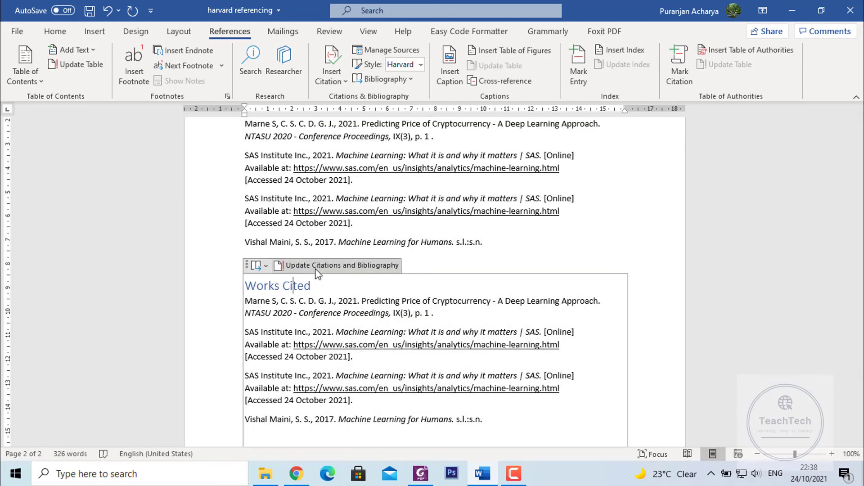
Step: Delete the Works Cited list below the References list along with its empty container
click(248, 266)
key(Delete)
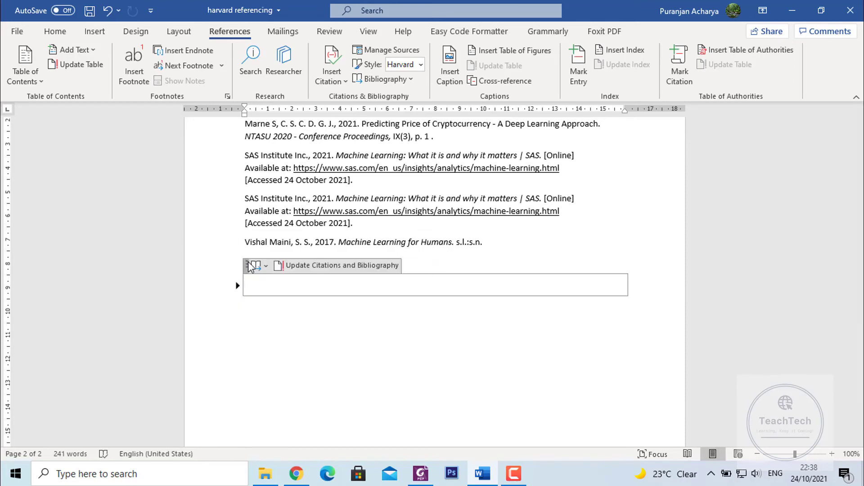
right_click(379, 290)
click(343, 282)
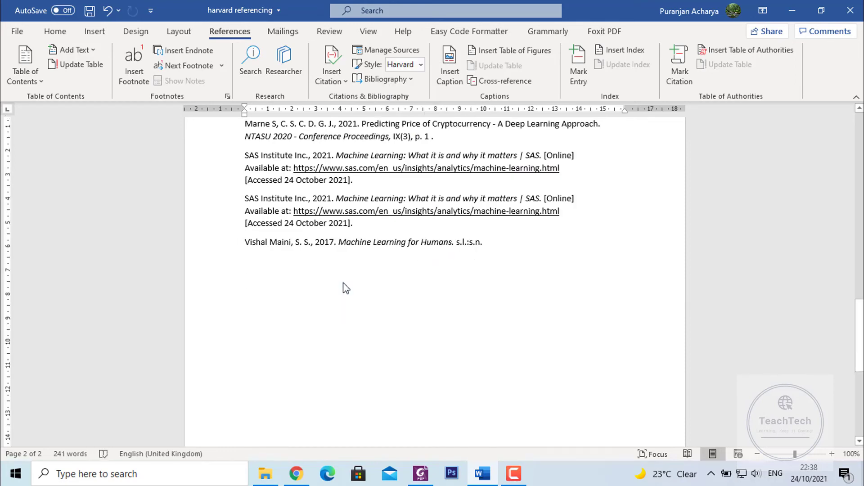
key(ctrl+z)
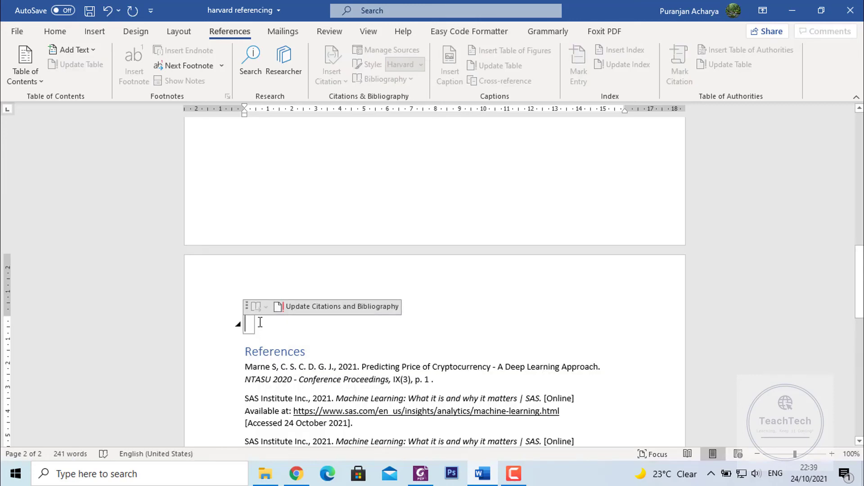
Step: Remove the emptied bibliography container above the References heading
double_click(261, 322)
key(Delete)
scroll(265, 263, down, 3)
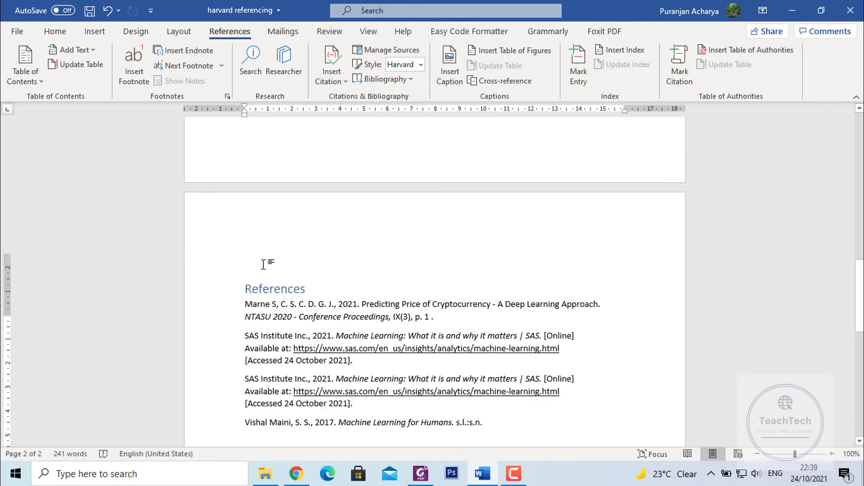
Step: Review the Journal Article citation and the References list, selecting all the reference entries
scroll(264, 262, up, 10)
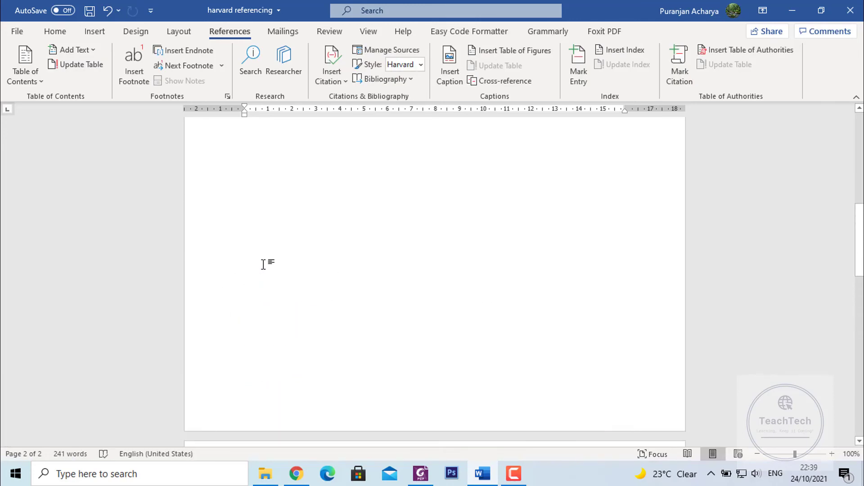
click(557, 328)
scroll(558, 328, down, 3)
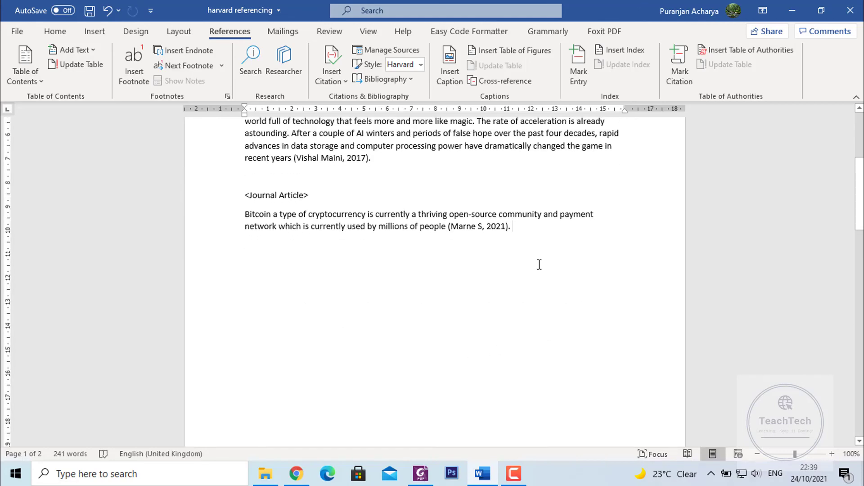
scroll(516, 243, down, 15)
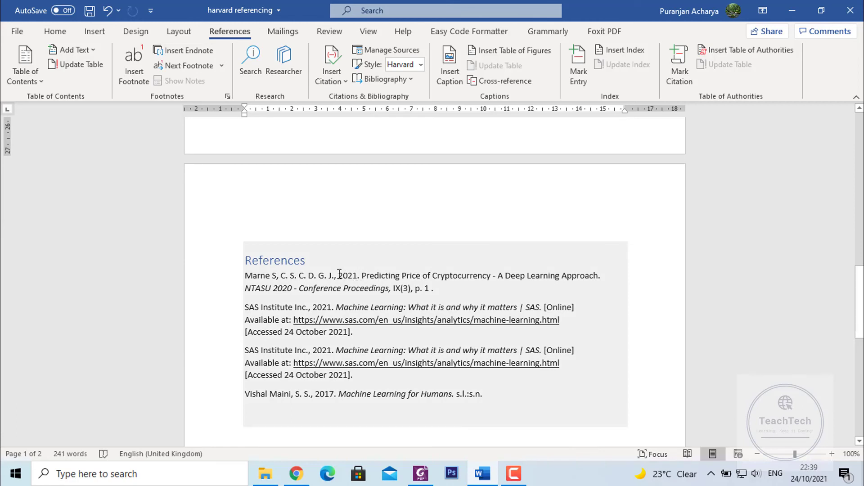
click(340, 274)
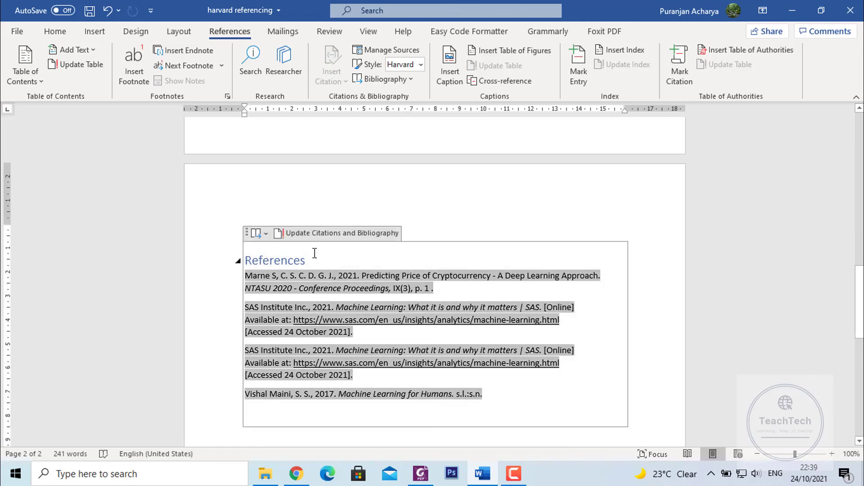
click(387, 234)
click(290, 409)
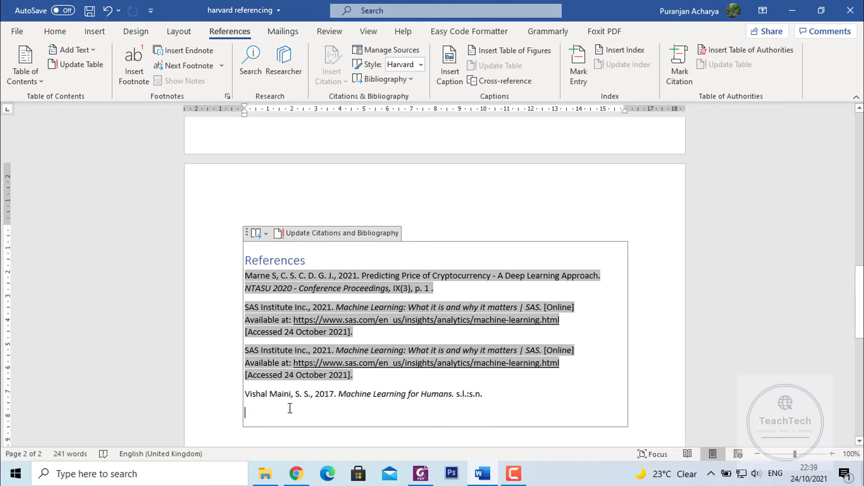
drag(290, 408, 247, 270)
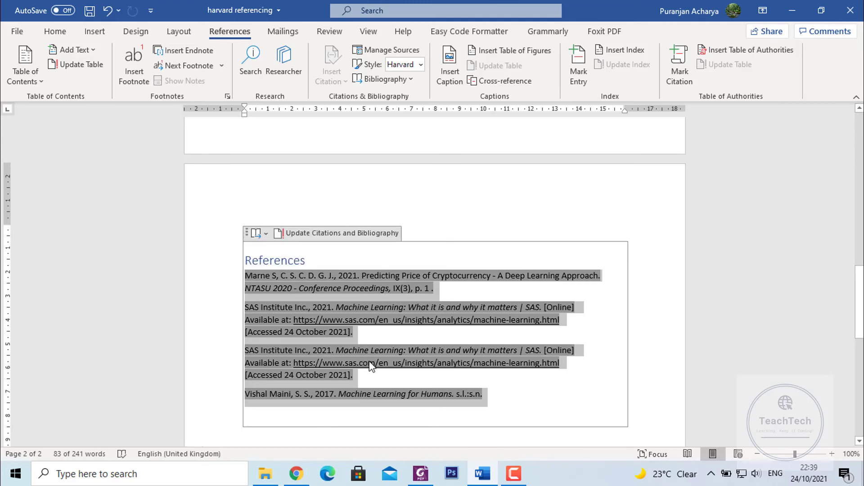
Step: Browse the master list in the Source Manager and copy the "data and computer communcation (2007)" source to the current list
click(390, 55)
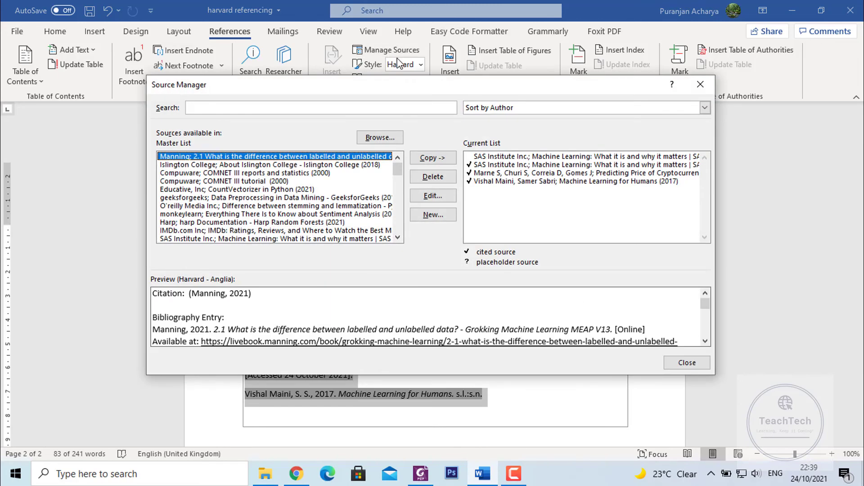
click(623, 207)
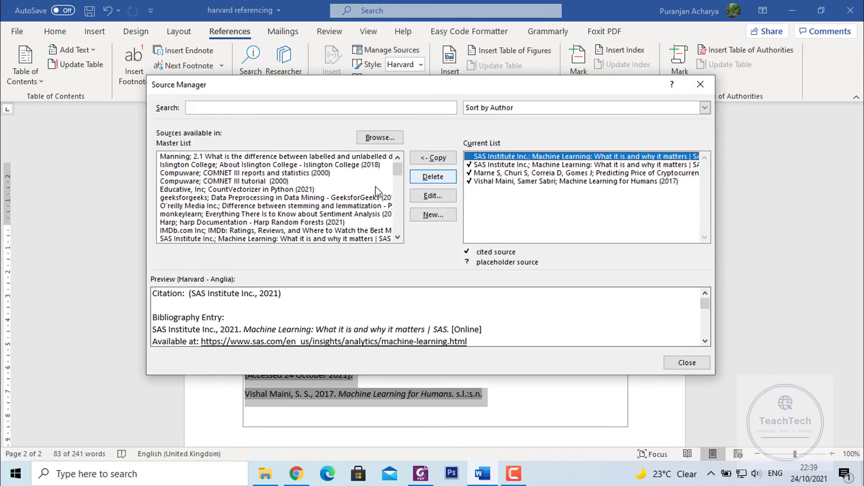
click(318, 164)
scroll(318, 164, down, 1)
scroll(319, 168, down, 5)
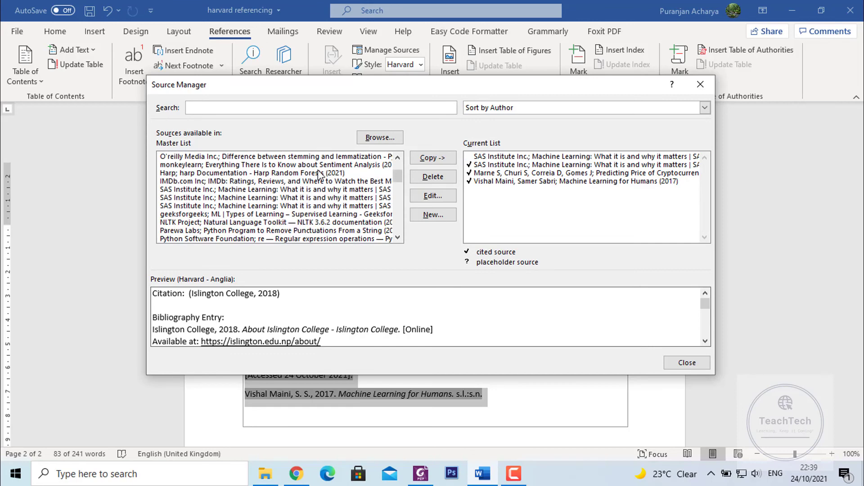
scroll(320, 173, down, 10)
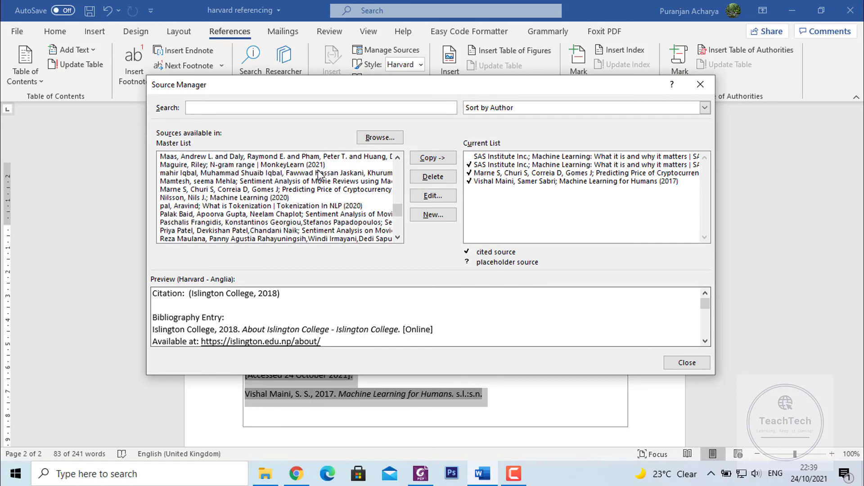
scroll(255, 185, down, 1)
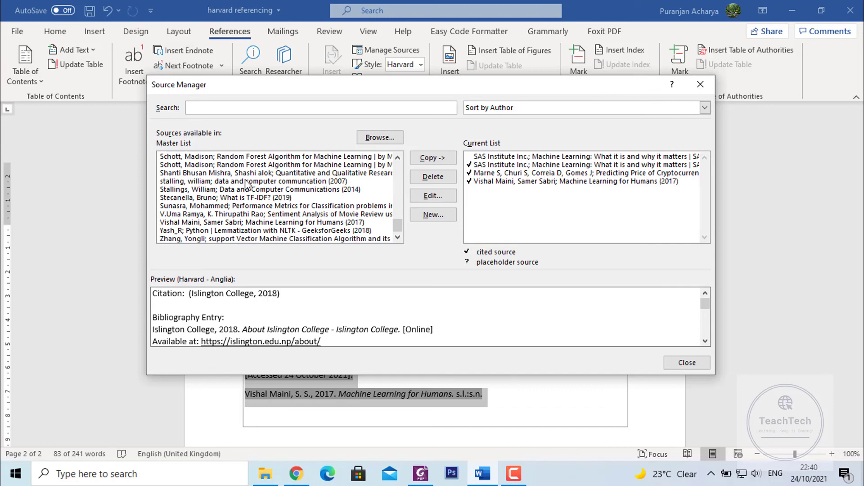
click(252, 181)
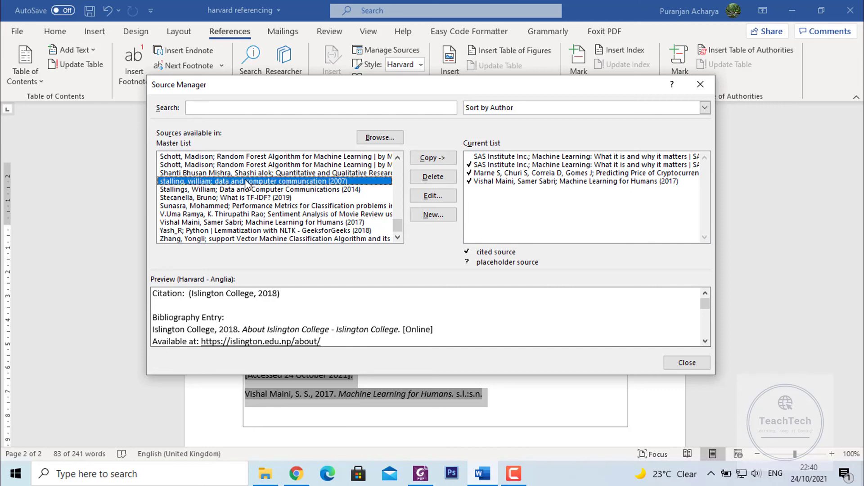
click(442, 160)
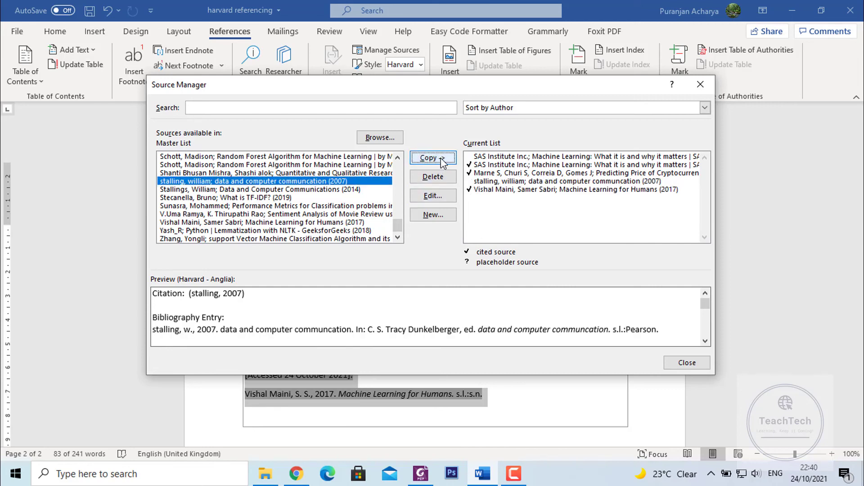
Step: Delete the "data and computer communcation (2007)" source from the current list and close the Source Manager
click(520, 182)
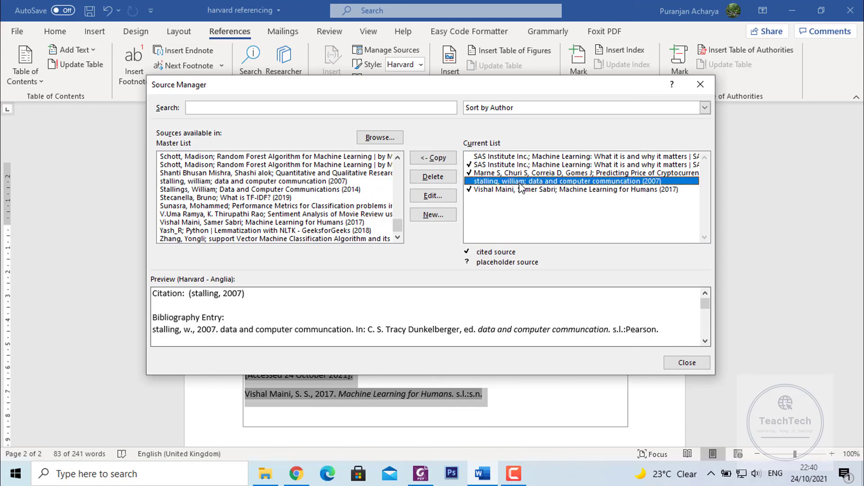
click(438, 178)
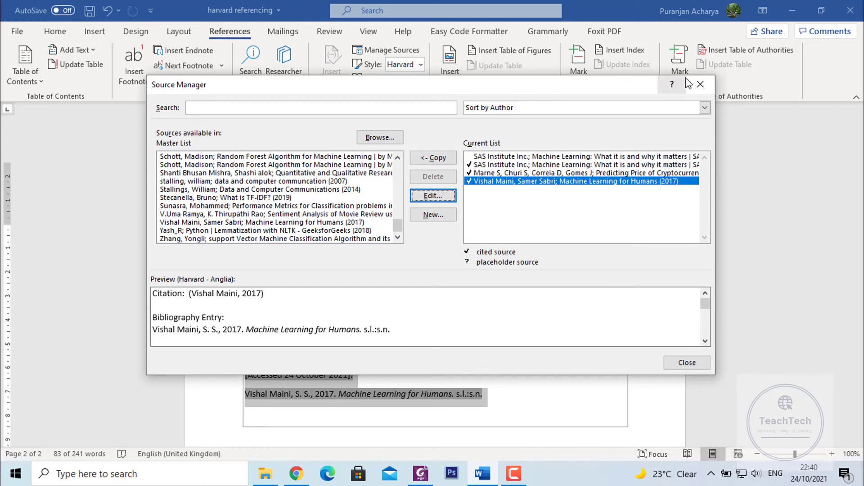
click(700, 82)
scroll(407, 307, up, 15)
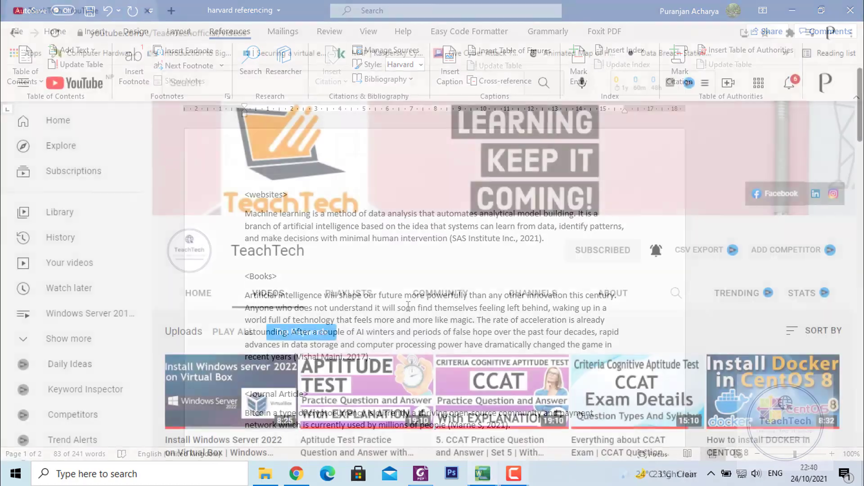
Step: Switch to the TeachTech YouTube channel in the browser, subscribe to it and turn on its notifications
scroll(679, 360, down, 1)
scroll(678, 360, down, 8)
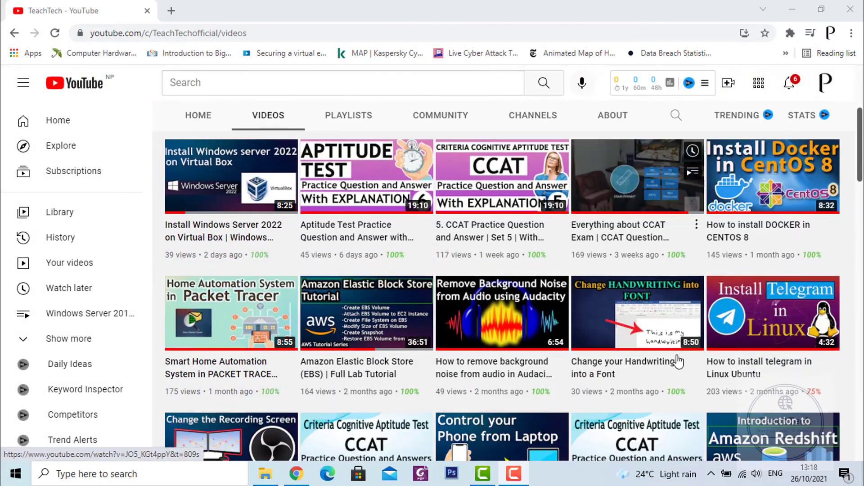
scroll(678, 360, down, 3)
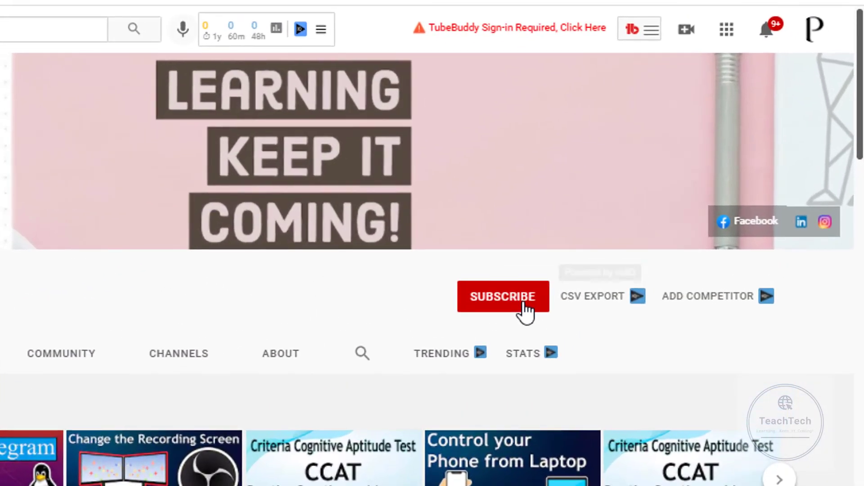
click(655, 249)
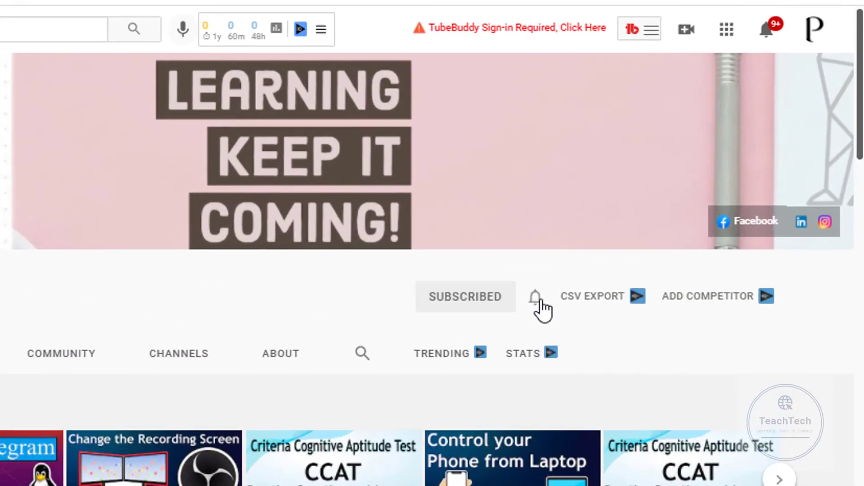
click(535, 299)
click(563, 335)
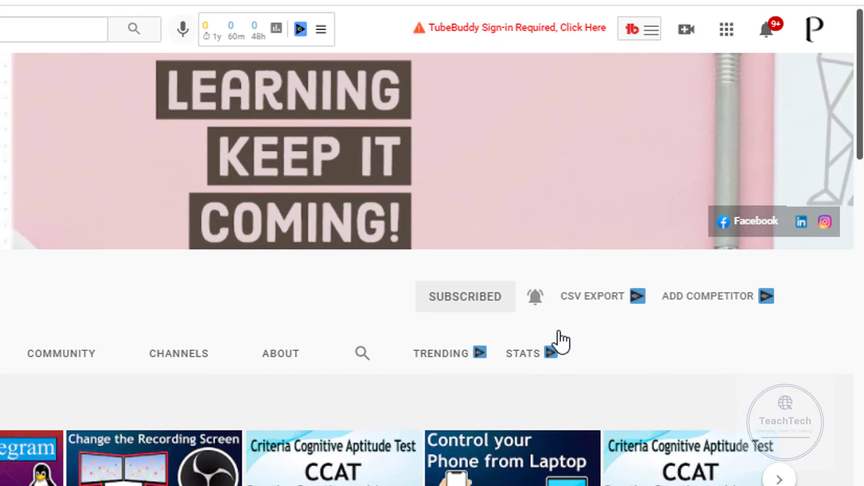